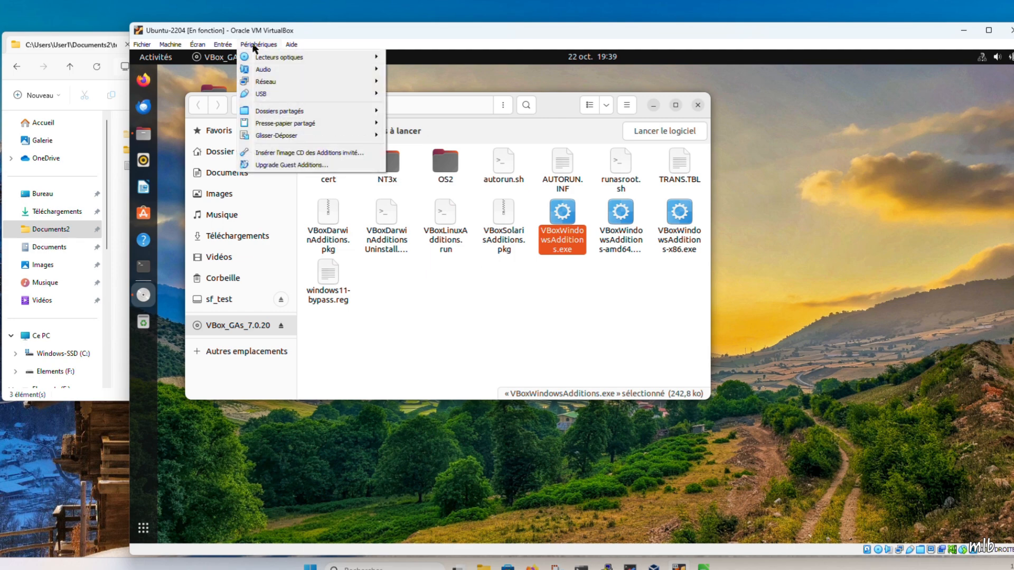
- Review the running Ubuntu-2204 machine's shared folder settings and its shared clipboard and drag-and-drop options
{"action": "mouse_move", "coordinate": [305, 112]}
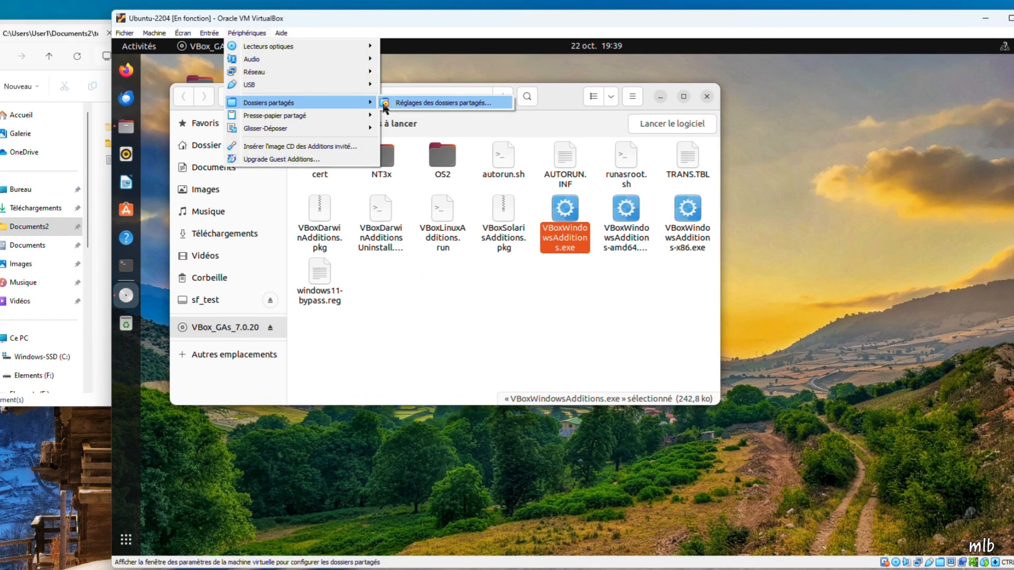
{"action": "left_click", "coordinate": [404, 102]}
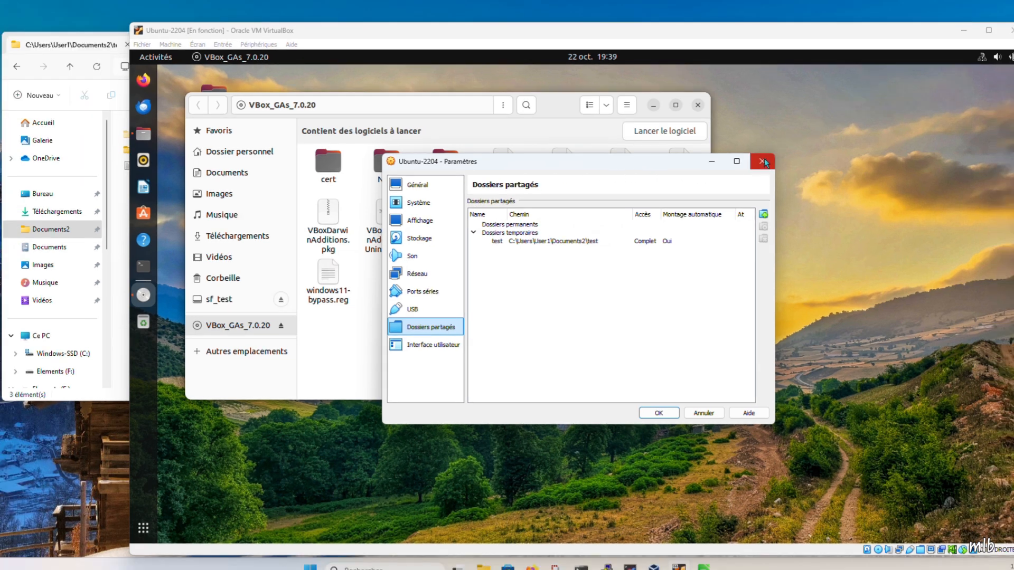
{"action": "left_click", "coordinate": [774, 155]}
{"action": "left_click", "coordinate": [247, 33]}
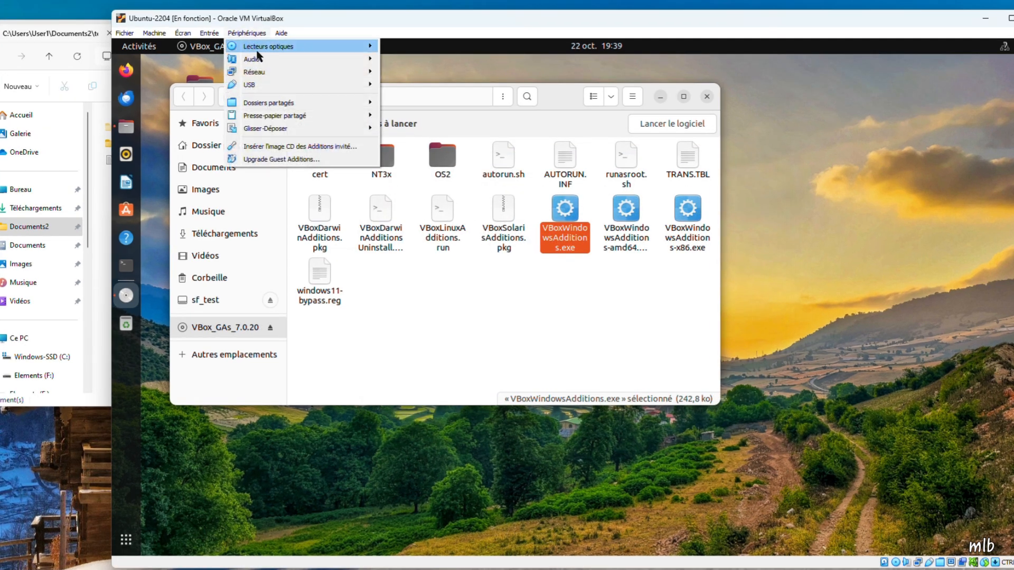
{"action": "mouse_move", "coordinate": [316, 117]}
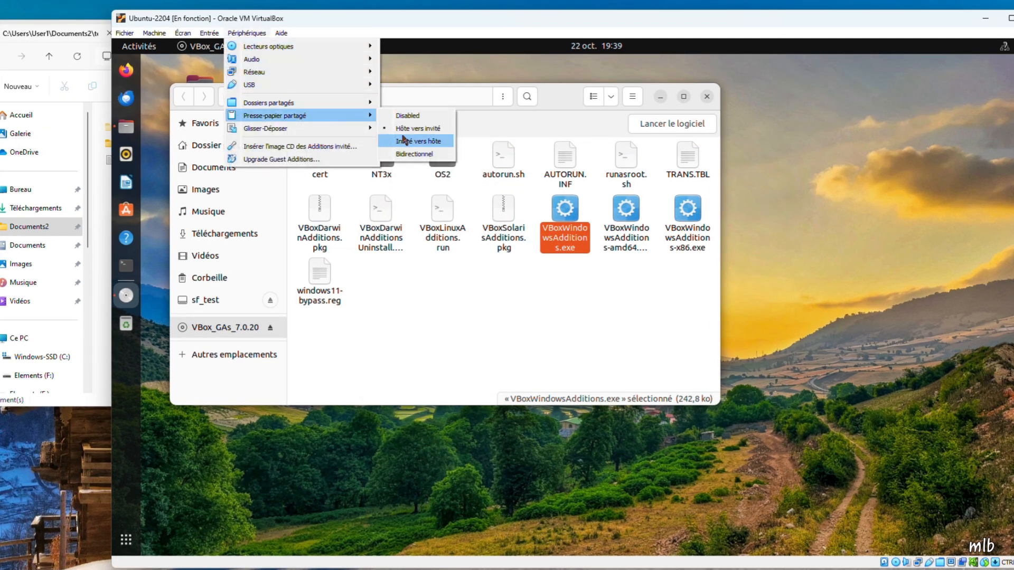
{"action": "mouse_move", "coordinate": [353, 128]}
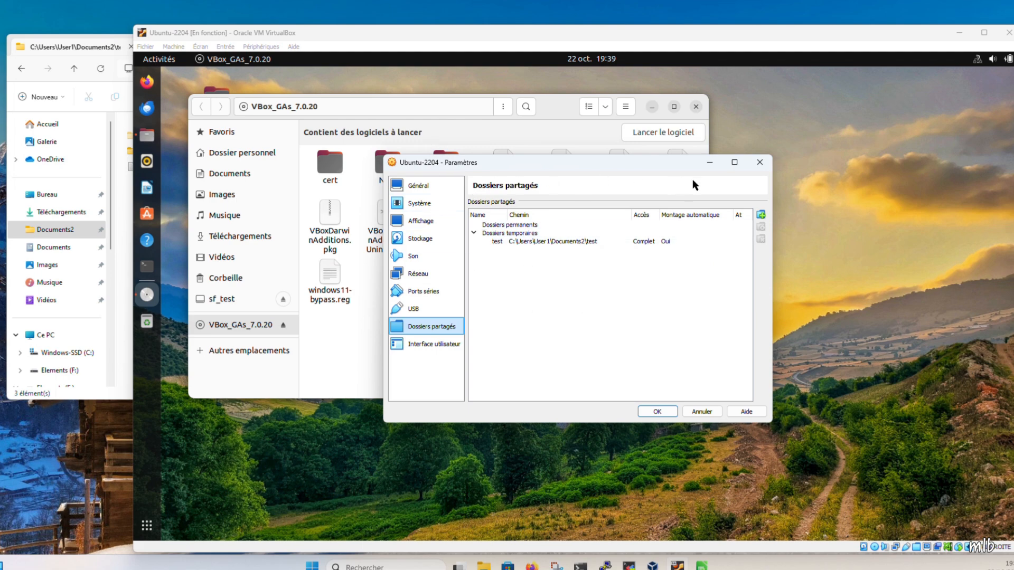
{"action": "left_click", "coordinate": [761, 161]}
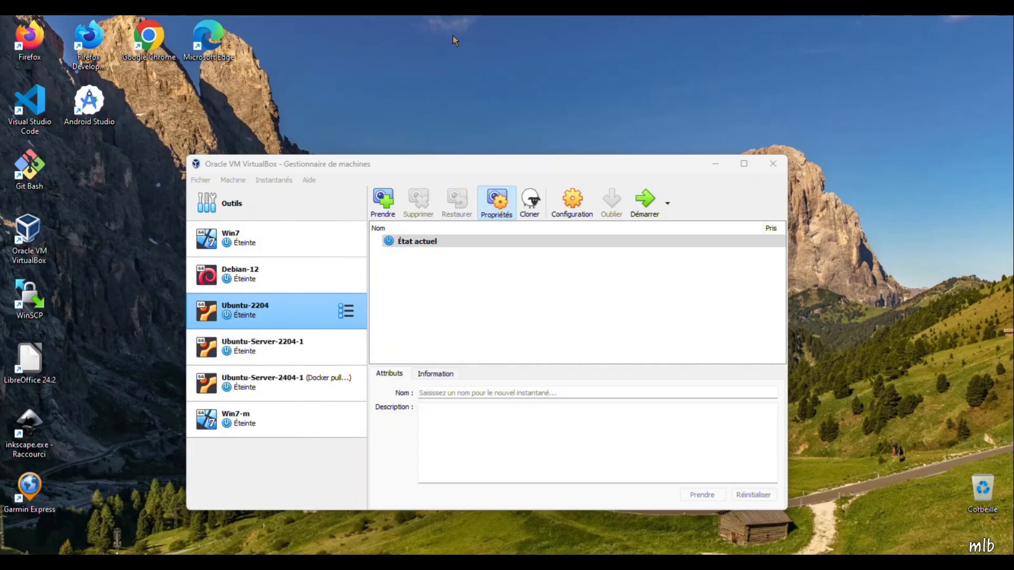
- Open the storage settings of the Ubuntu-2204 machine and start choosing a disk file for its empty IDE optical drive
{"action": "left_click", "coordinate": [293, 316]}
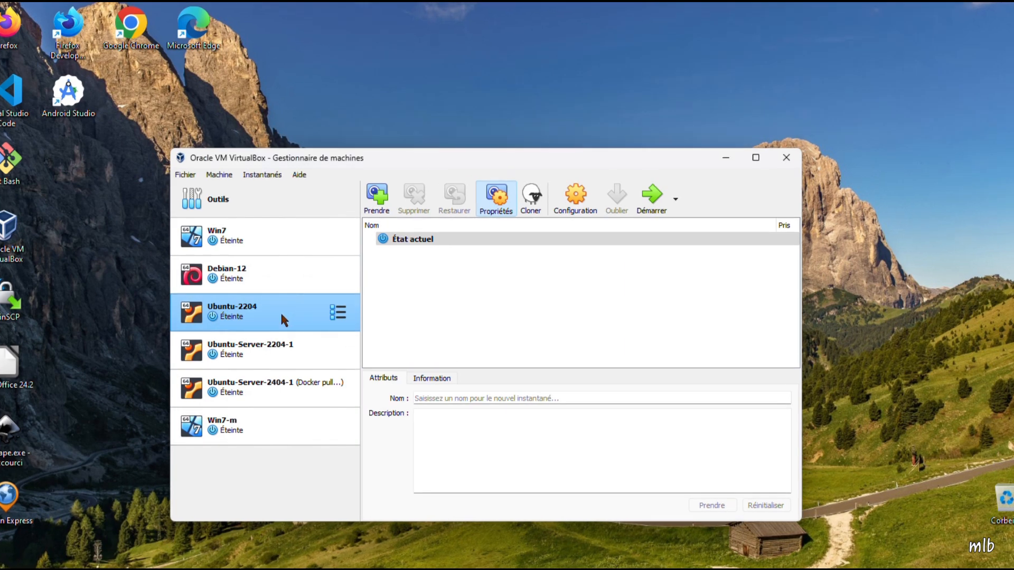
{"action": "left_click", "coordinate": [578, 215]}
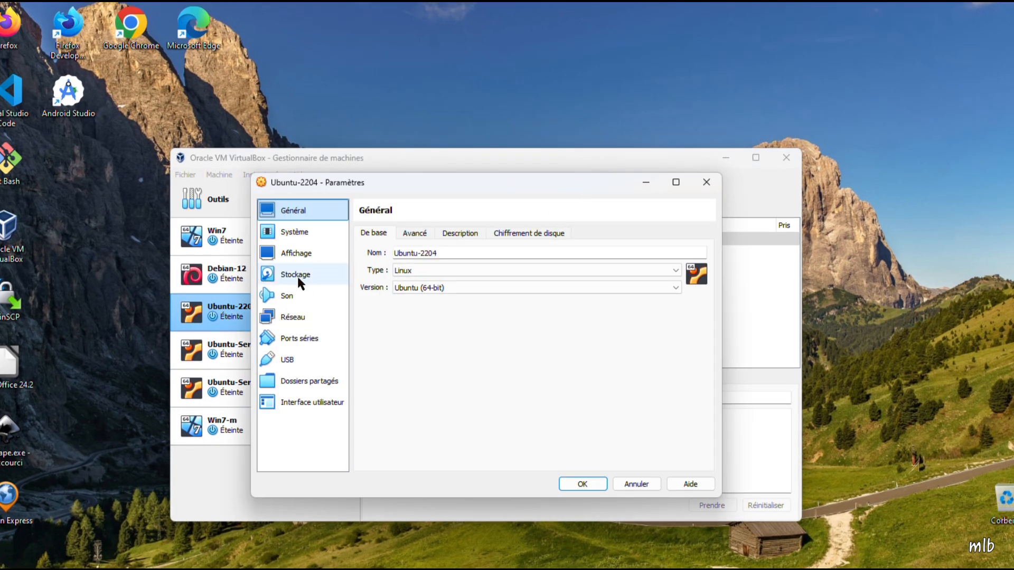
{"action": "left_click", "coordinate": [297, 275]}
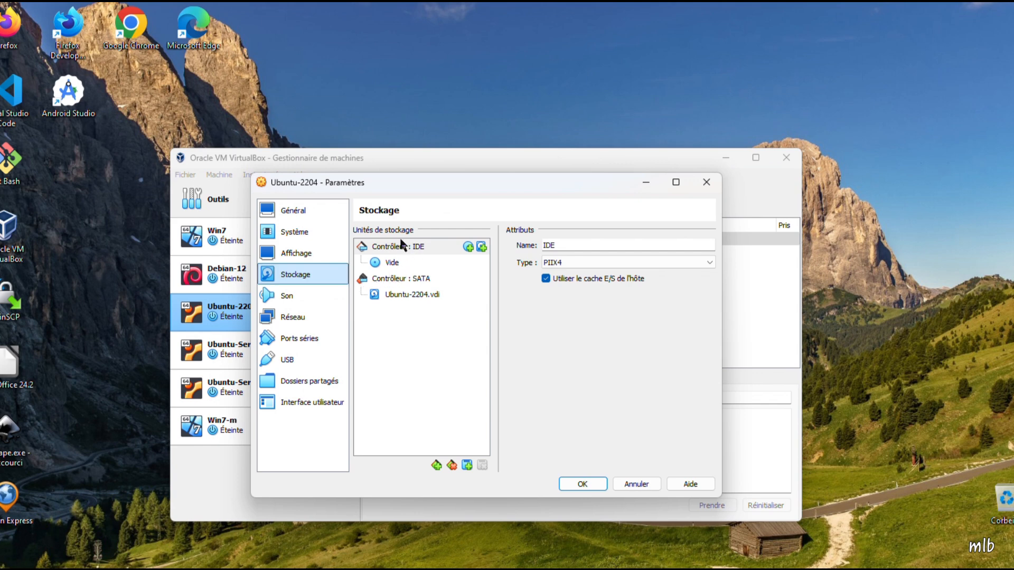
{"action": "left_click", "coordinate": [389, 263]}
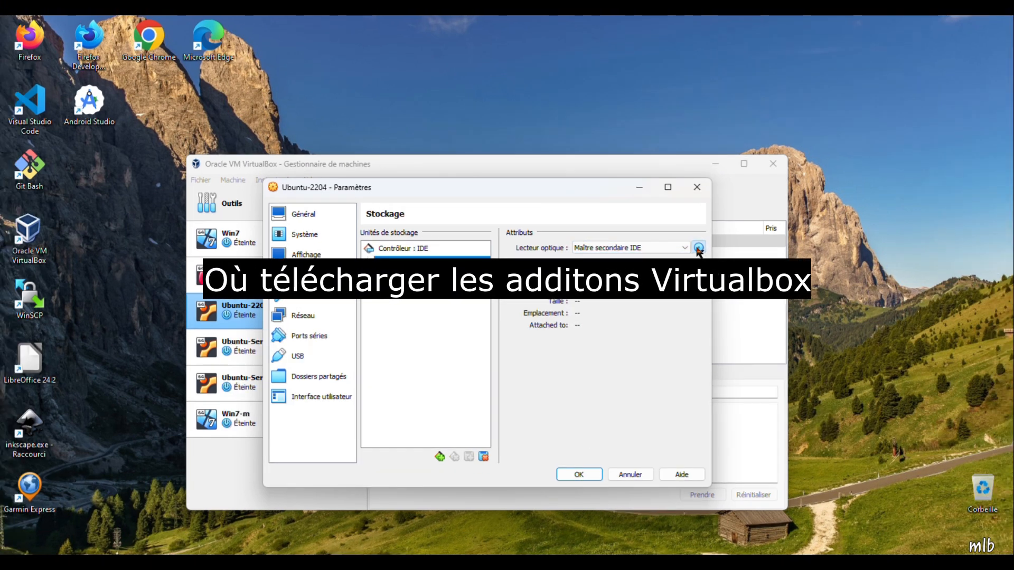
{"action": "left_click", "coordinate": [699, 248]}
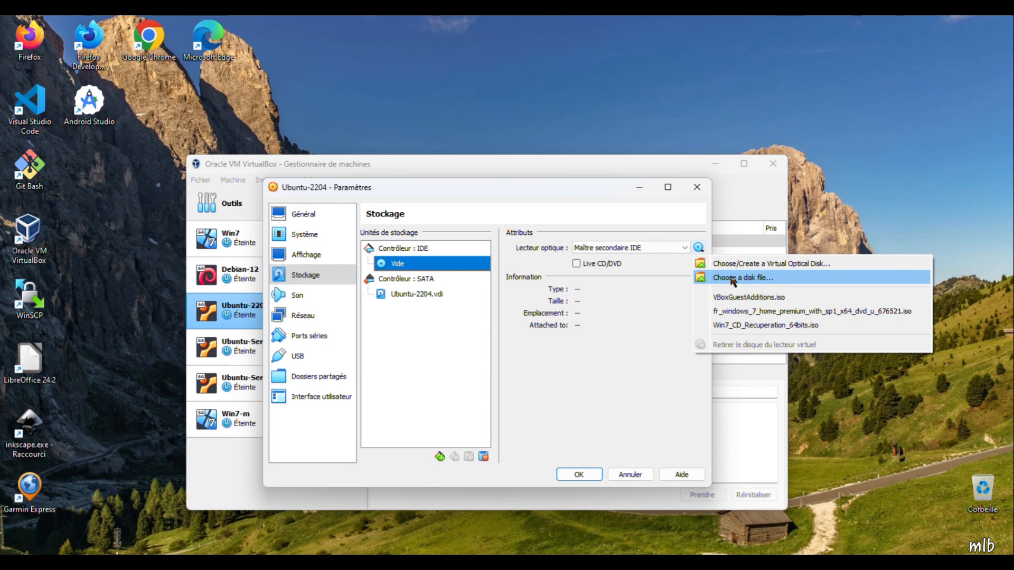
{"action": "left_click", "coordinate": [733, 279]}
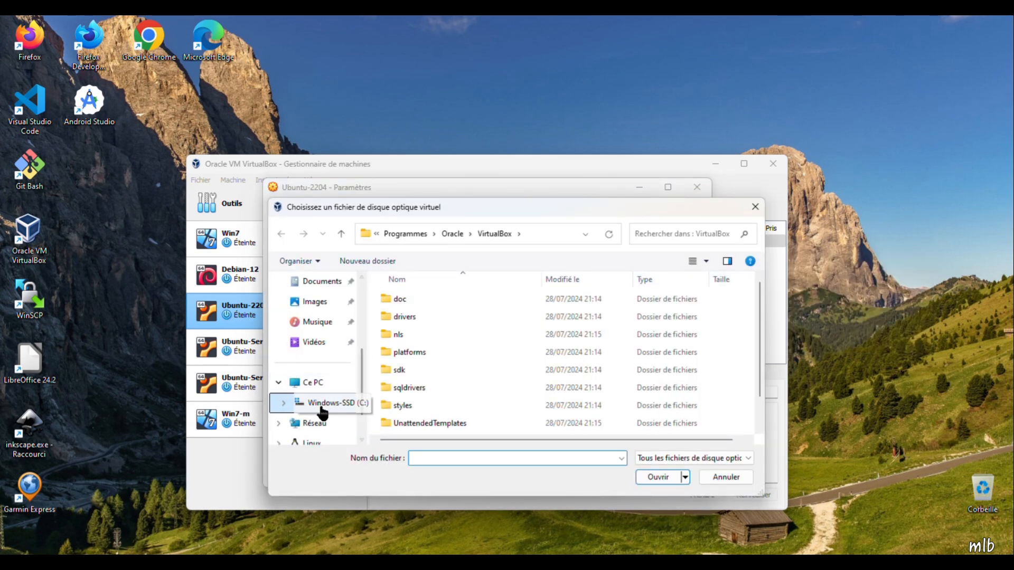
- Browse to the Programmes\Oracle\VirtualBox folder on the Windows-SSD (C:) drive
{"action": "scroll", "coordinate": [324, 412], "scroll_direction": "down", "scroll_amount": 2}
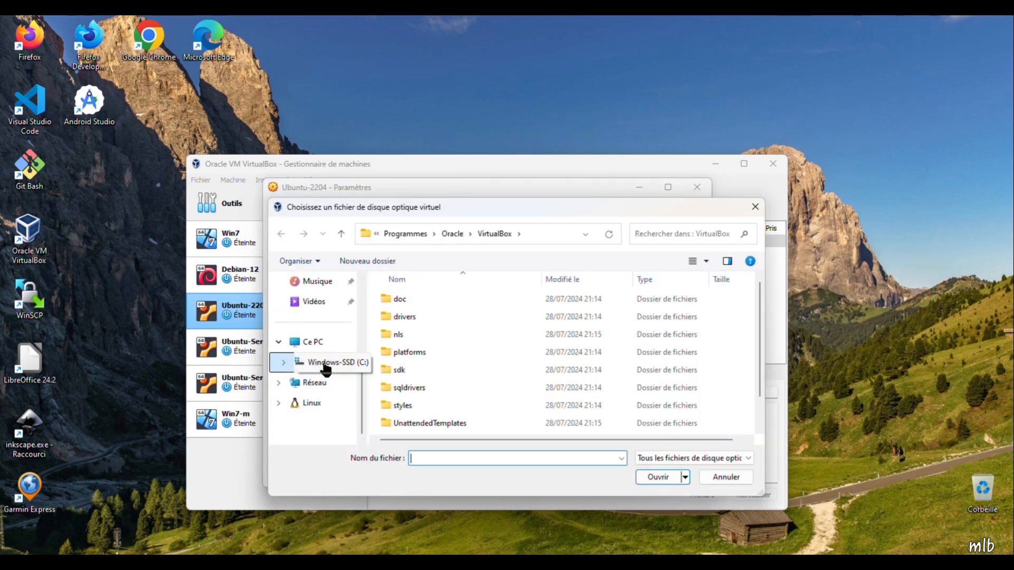
{"action": "left_click", "coordinate": [325, 364]}
{"action": "double_click", "coordinate": [393, 353]}
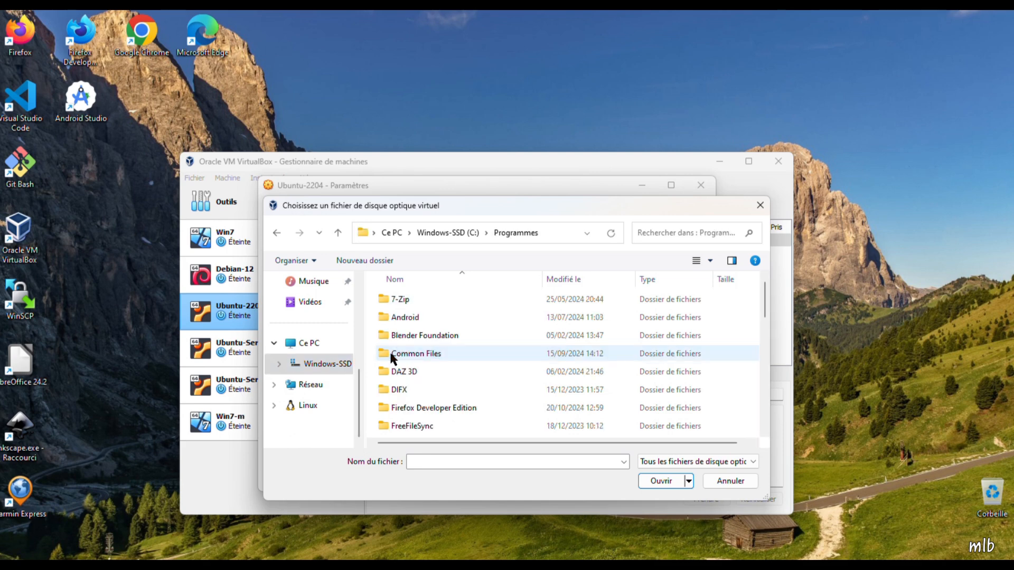
{"action": "scroll", "coordinate": [390, 355], "scroll_direction": "down", "scroll_amount": 10}
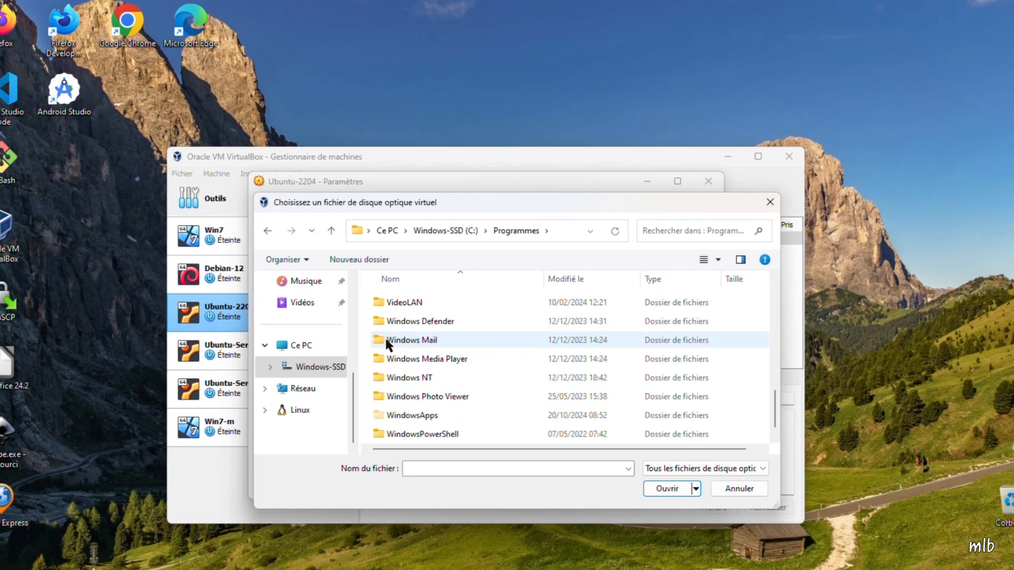
{"action": "scroll", "coordinate": [387, 339], "scroll_direction": "up", "scroll_amount": 1}
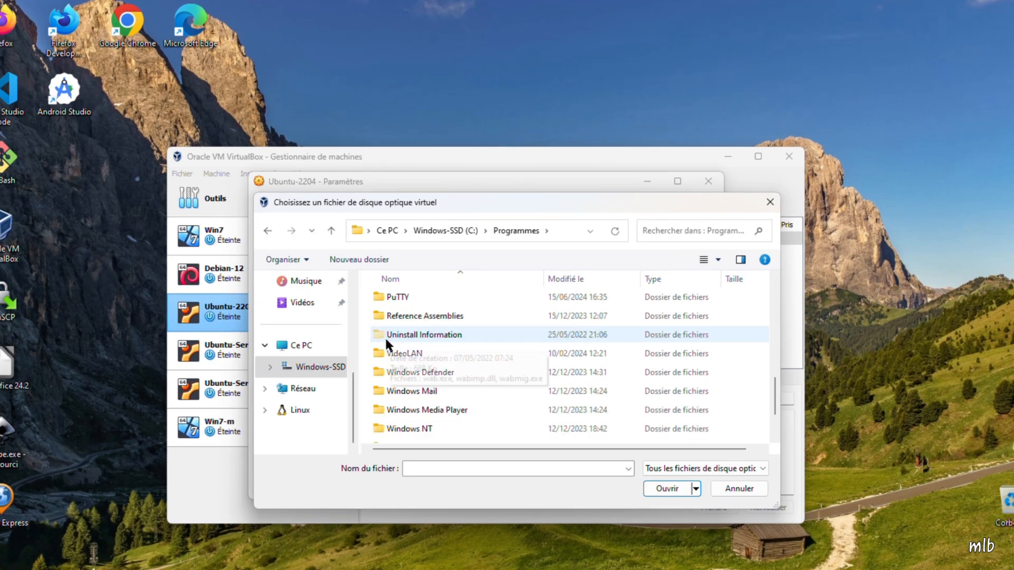
{"action": "scroll", "coordinate": [396, 328], "scroll_direction": "up", "scroll_amount": 1}
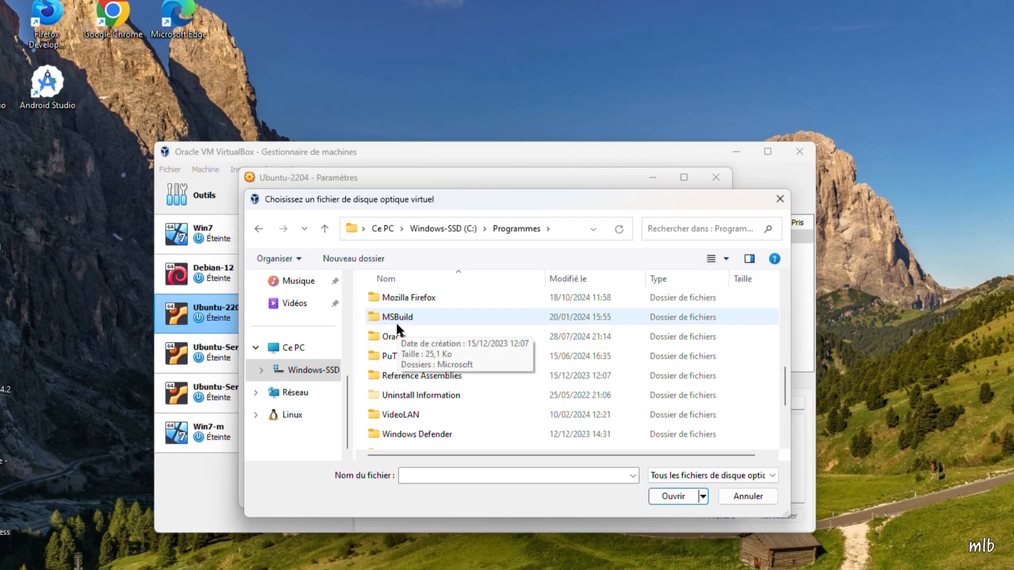
{"action": "left_click", "coordinate": [375, 340]}
{"action": "double_click", "coordinate": [373, 337]}
{"action": "double_click", "coordinate": [378, 297]}
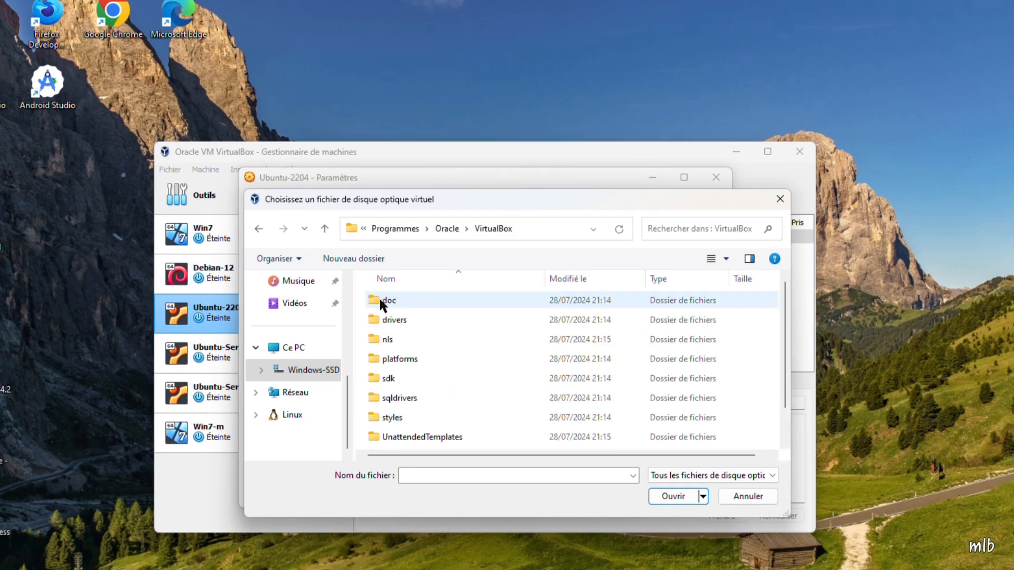
- Load VBoxGuestAdditions.iso into the virtual optical drive and accept the machine settings
{"action": "scroll", "coordinate": [389, 328], "scroll_direction": "down", "scroll_amount": 1}
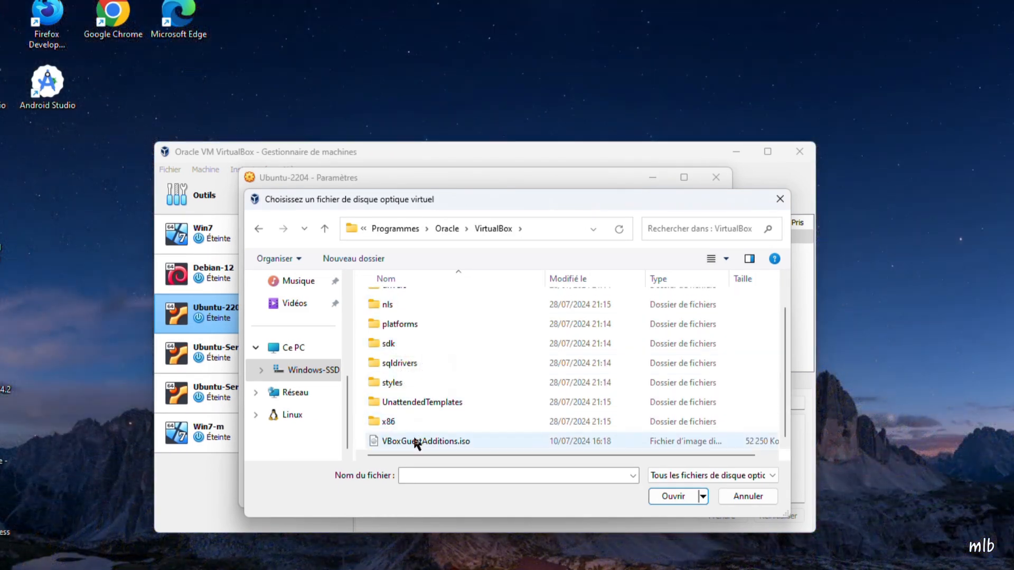
{"action": "left_click", "coordinate": [415, 443]}
{"action": "left_click", "coordinate": [673, 497]}
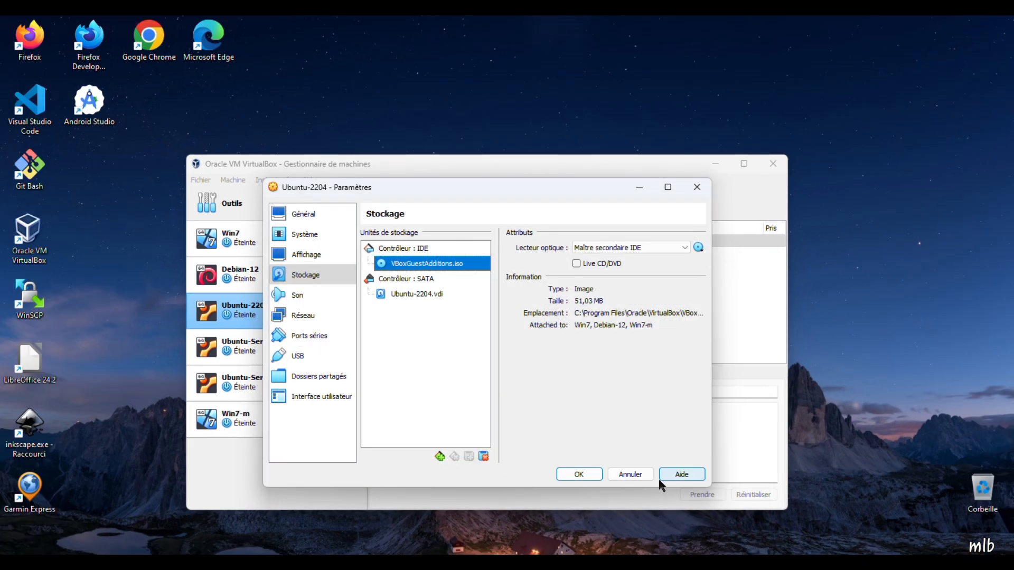
{"action": "left_click", "coordinate": [581, 475]}
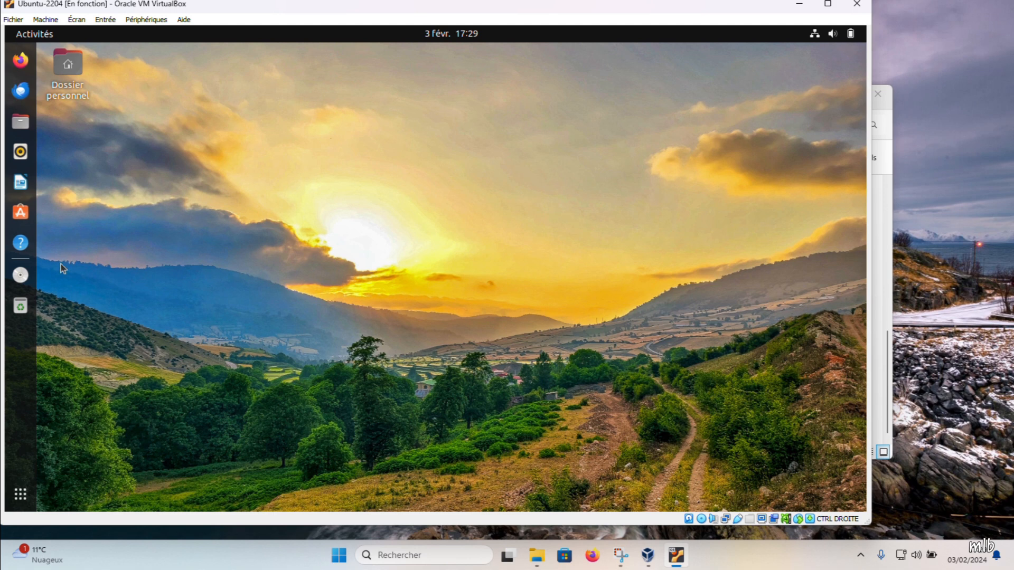
- Open the VBox_GAs_7.0.14 disc in the Ubuntu guest
{"action": "left_click", "coordinate": [21, 277]}
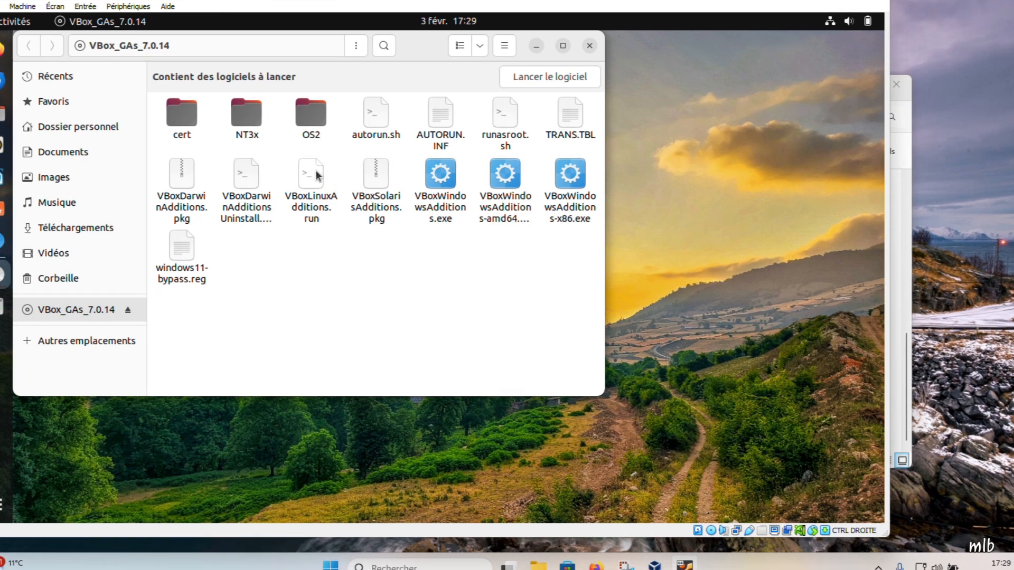
{"action": "double_click", "coordinate": [317, 176]}
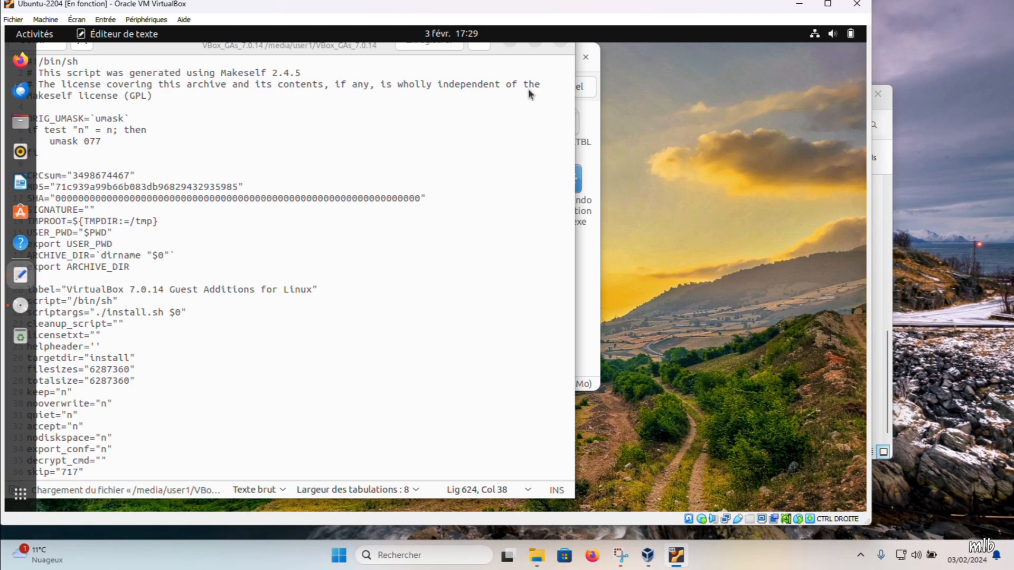
{"action": "left_click", "coordinate": [561, 43]}
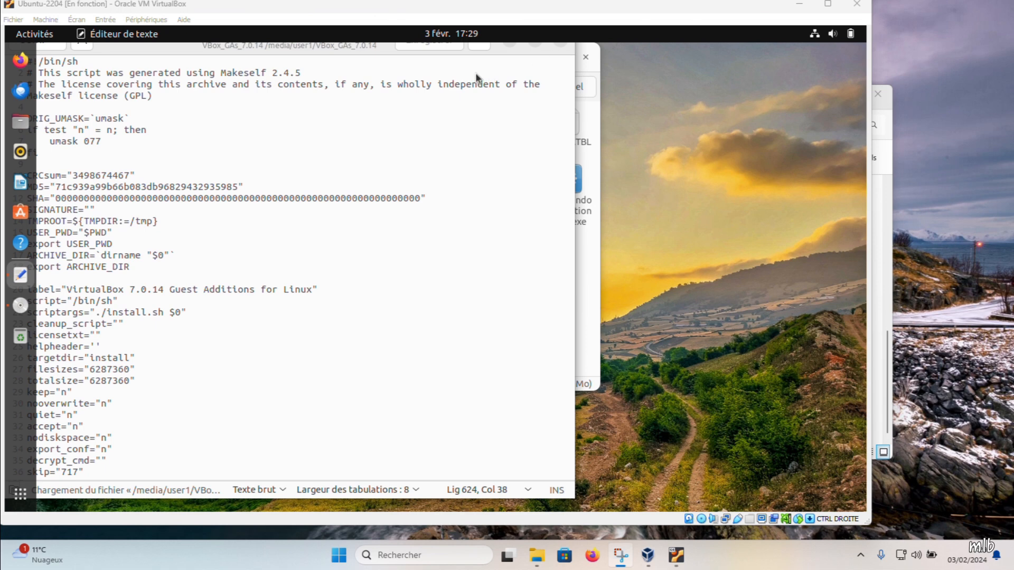
{"action": "left_click", "coordinate": [153, 50]}
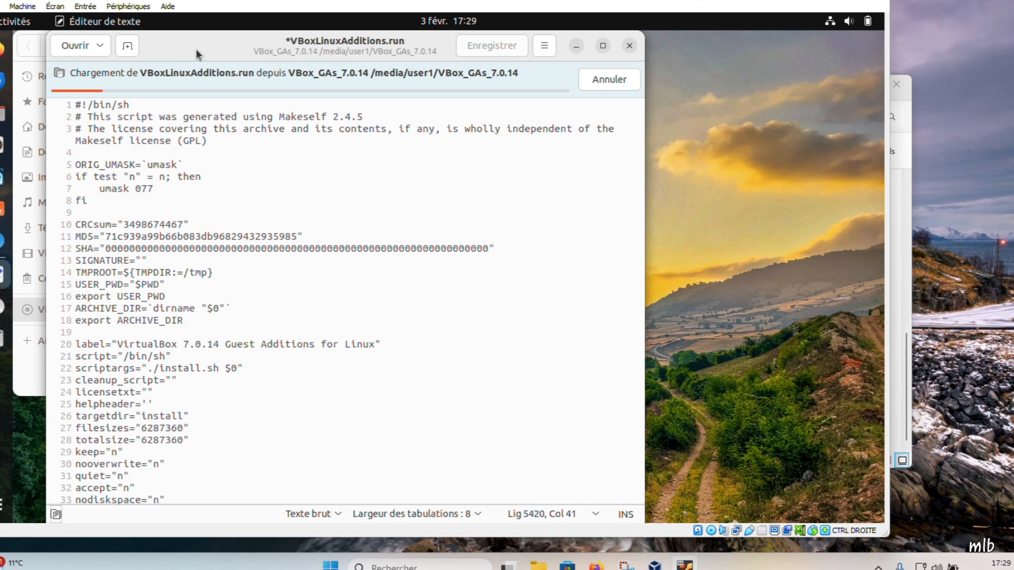
{"action": "left_click", "coordinate": [616, 85]}
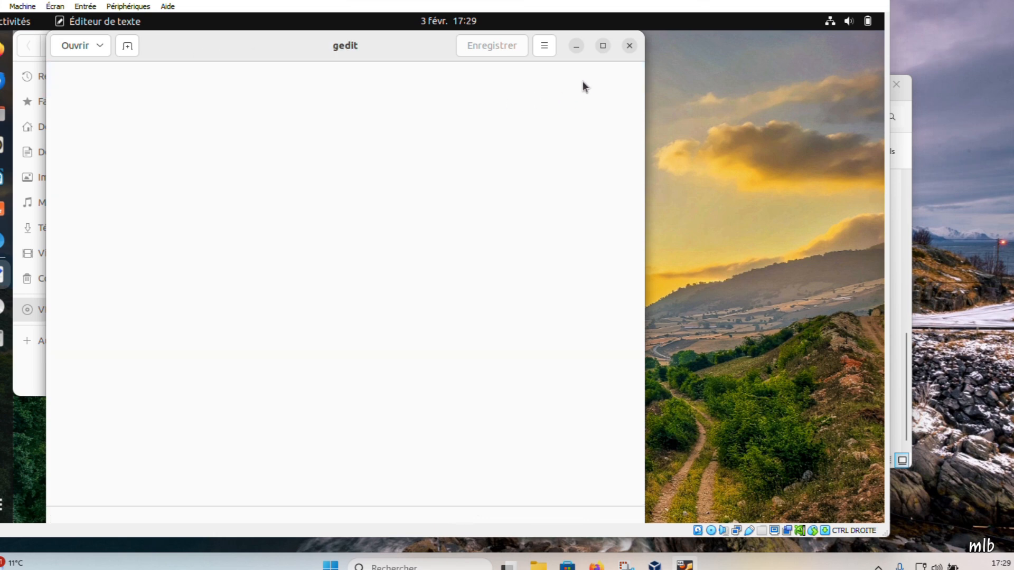
{"action": "left_click", "coordinate": [629, 46]}
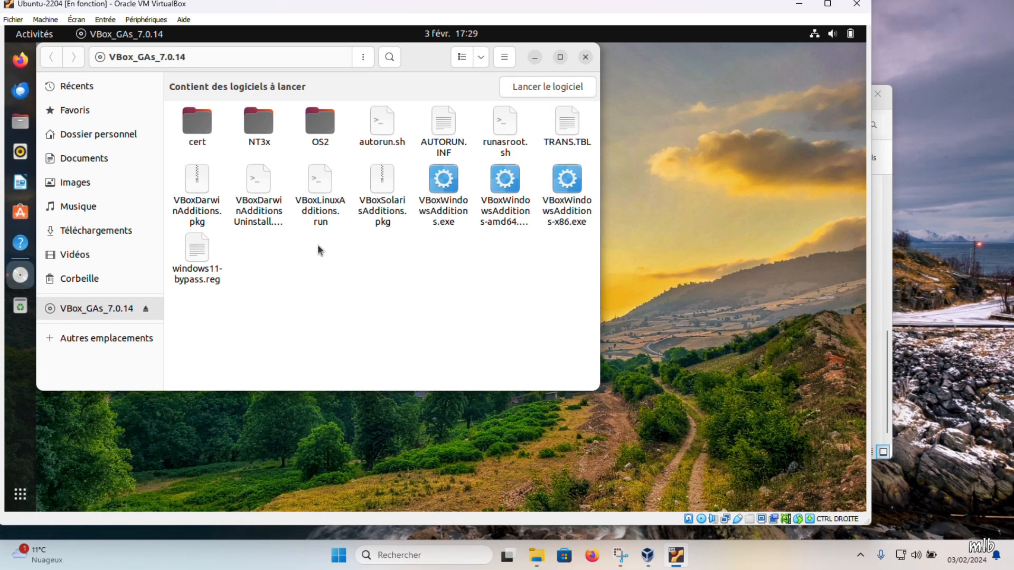
- Try to run VBoxLinuxAdditions.run as a program from the file manager
{"action": "right_click", "coordinate": [317, 247]}
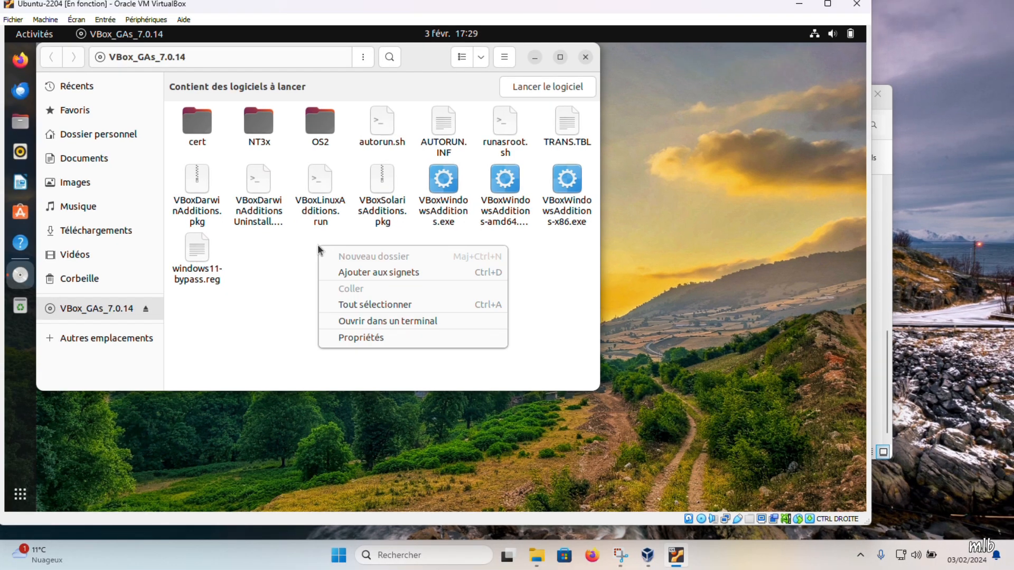
{"action": "right_click", "coordinate": [319, 187]}
{"action": "right_click", "coordinate": [319, 187]}
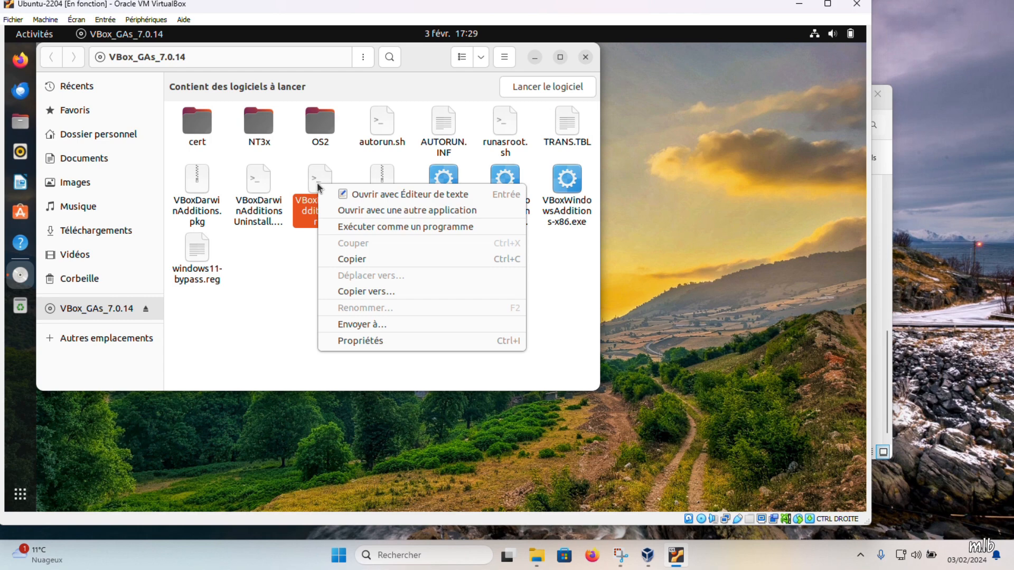
{"action": "left_click", "coordinate": [346, 228]}
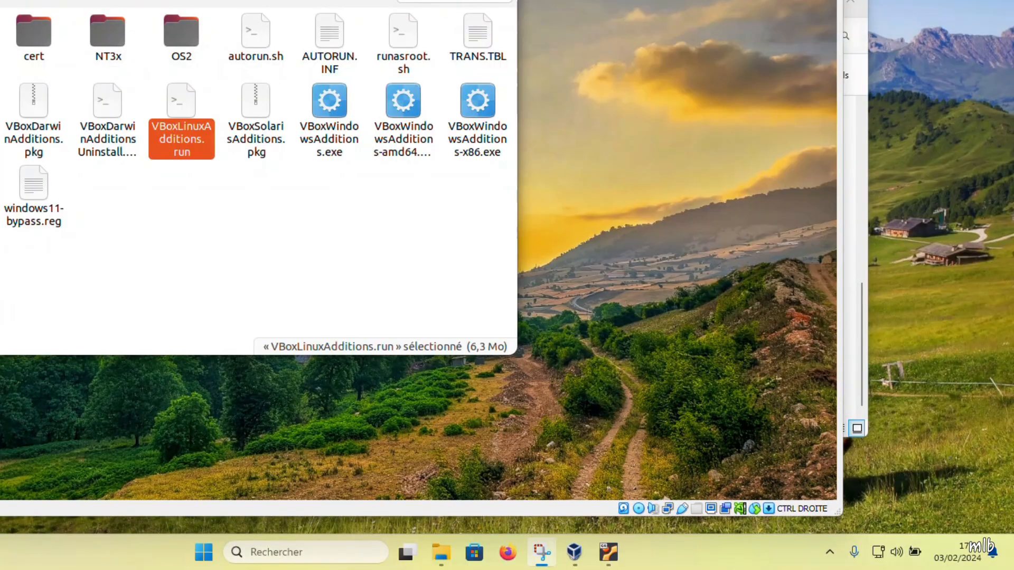
- Open a terminal in the VBox_GAs_7.0.14 folder and list its files with ls -al
{"action": "right_click", "coordinate": [176, 197]}
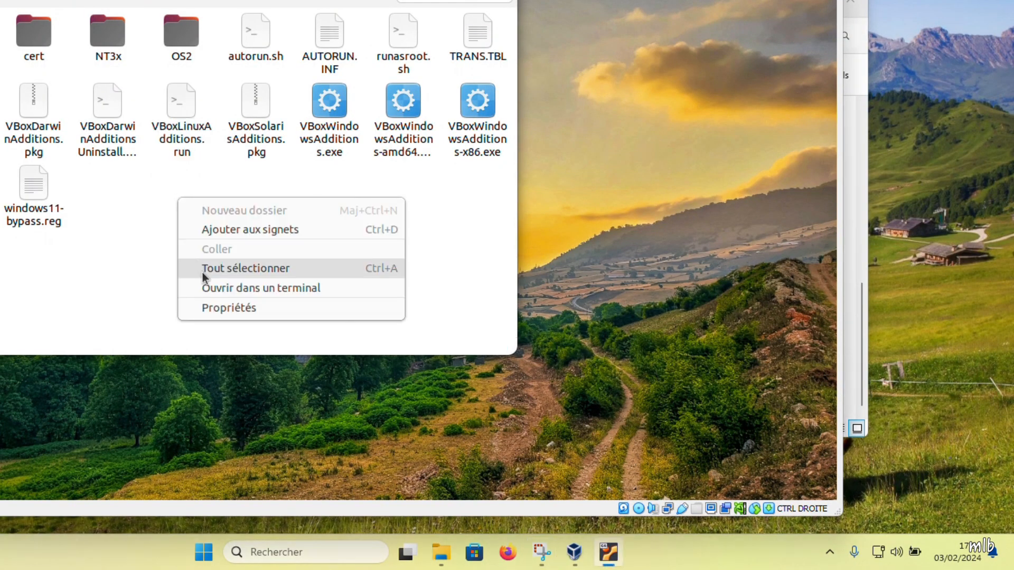
{"action": "left_click", "coordinate": [219, 287]}
{"action": "left_click_drag", "start_coordinate": [238, 10], "coordinate": [592, 123]}
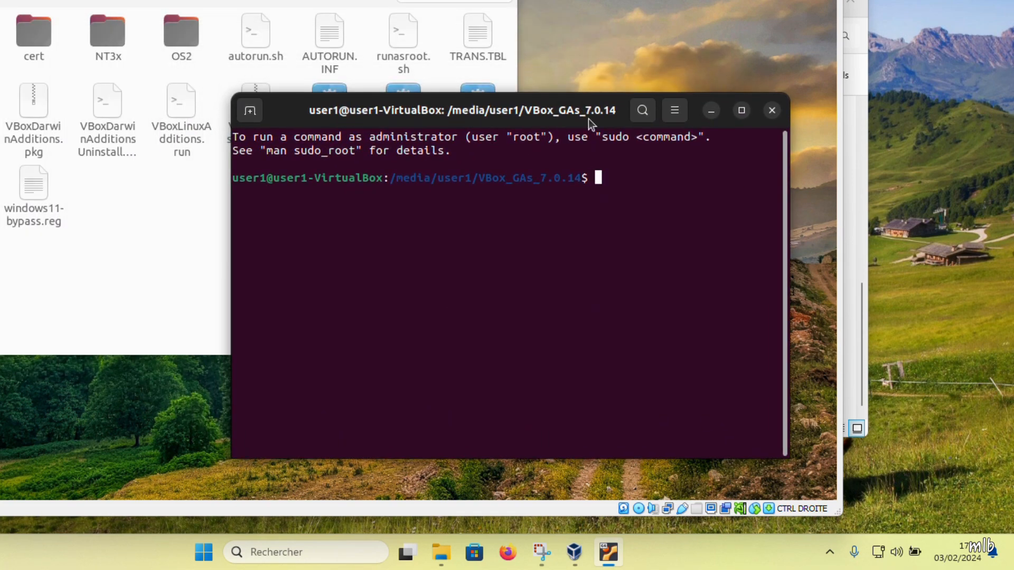
{"action": "type", "text": "ls -al"}
{"action": "key", "text": "Return"}
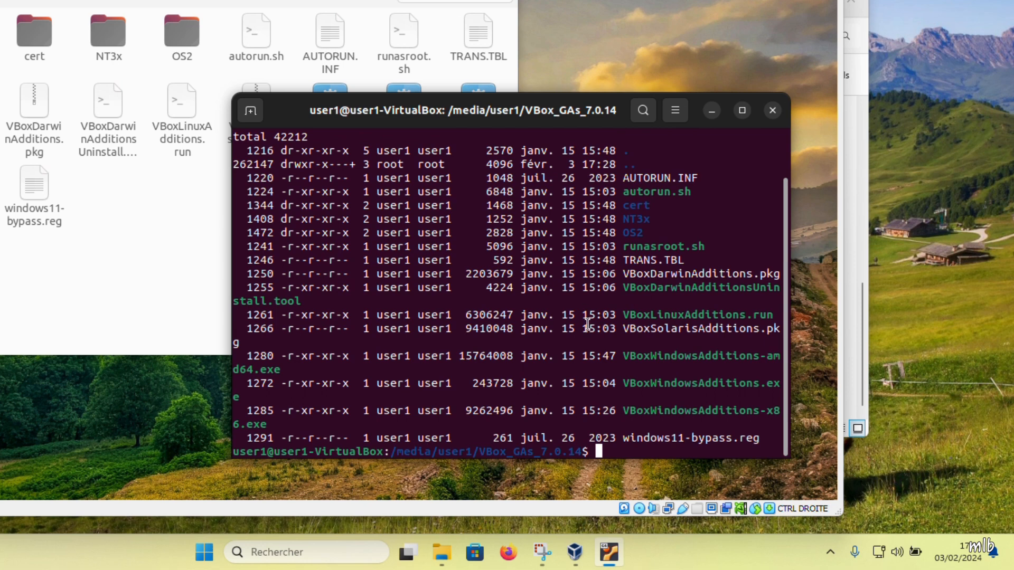
- Start the Linux Guest Additions installer with sudo ./VBoxLinuxAdditions.run
{"action": "type", "text": "sudo ./VBoxL"}
{"action": "key", "text": "Tab"}
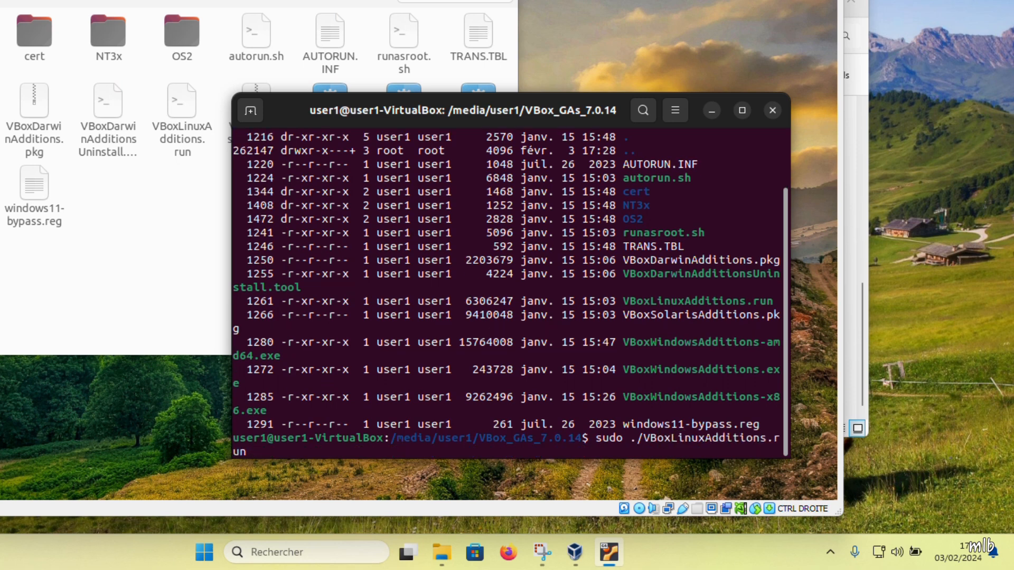
{"action": "key", "text": "Return"}
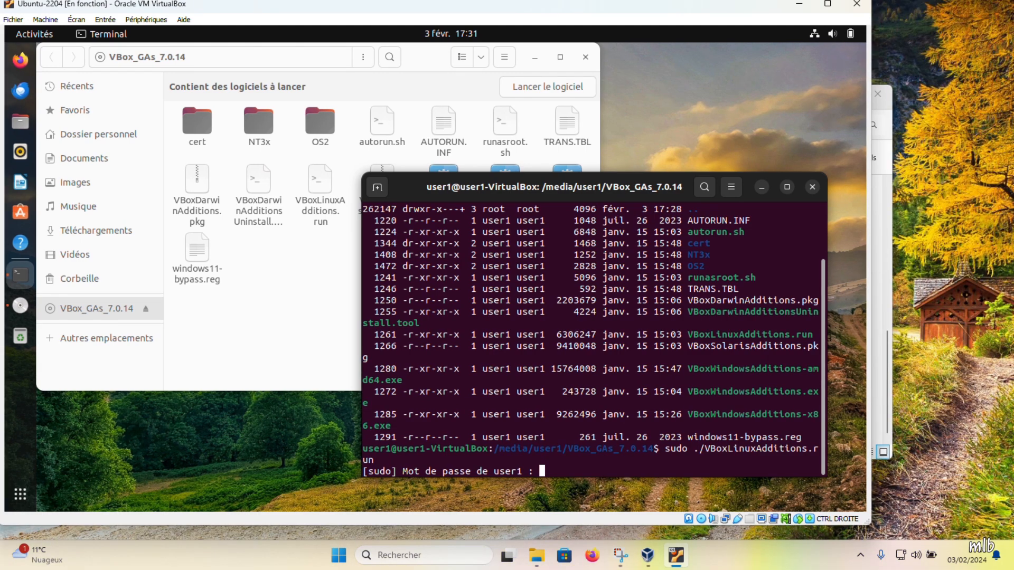
- Submit the sudo account password to run the Guest Additions installer, and restart the Ubuntu guest once it finishes
{"action": "key", "text": "Return"}
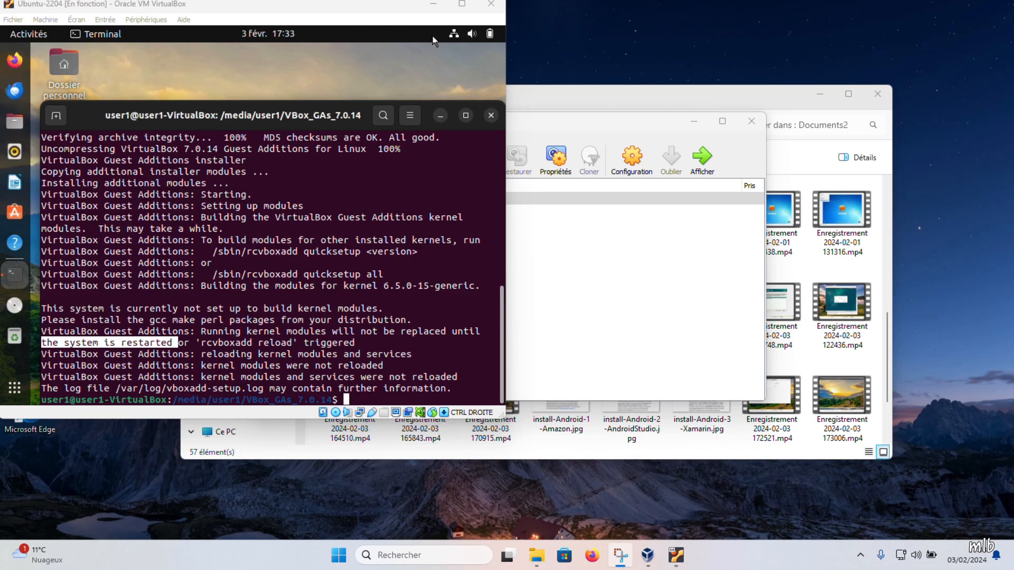
{"action": "left_click_drag", "start_coordinate": [367, 1], "coordinate": [412, 88]}
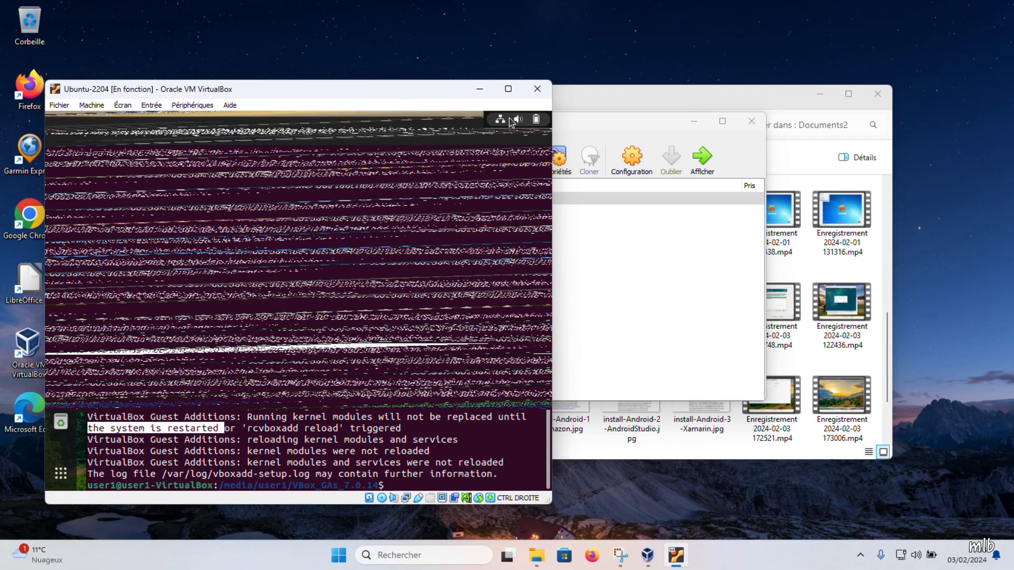
{"action": "left_click", "coordinate": [512, 122]}
{"action": "left_click", "coordinate": [445, 299]}
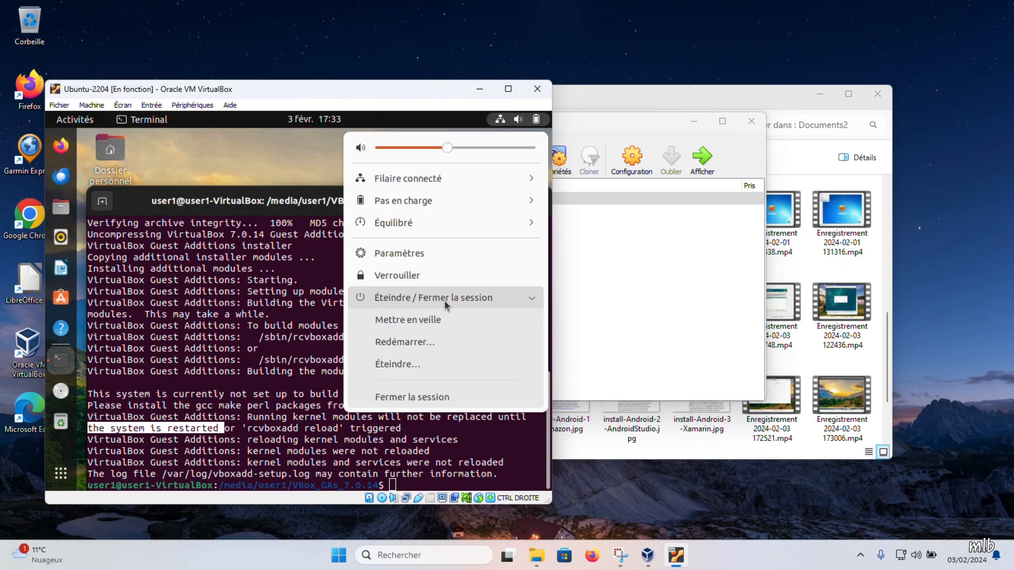
{"action": "left_click", "coordinate": [400, 342]}
{"action": "left_click", "coordinate": [398, 343]}
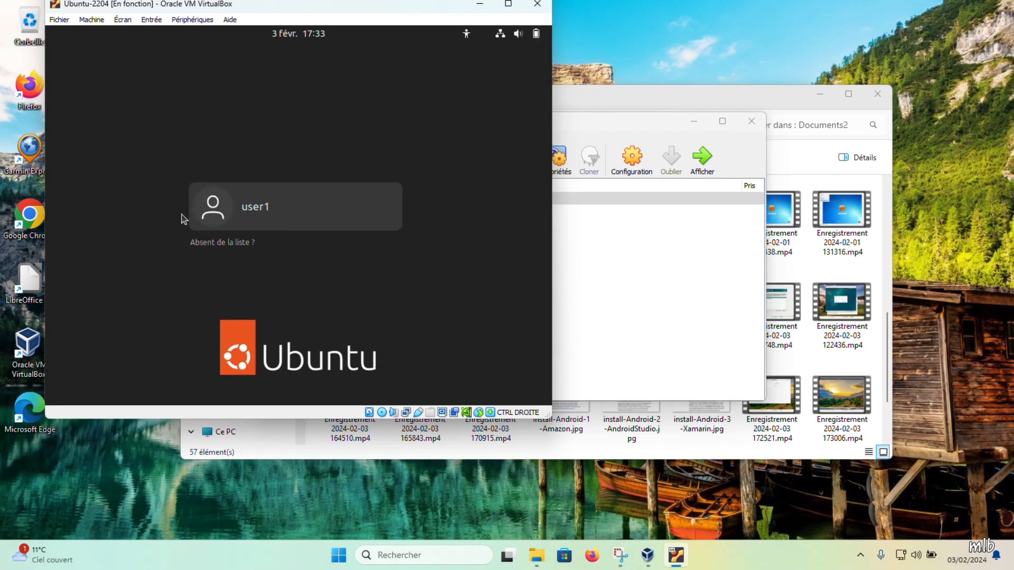
- Log in to the restarted Ubuntu guest as user1 with the account password
{"action": "type", "text": "••••••••••"}
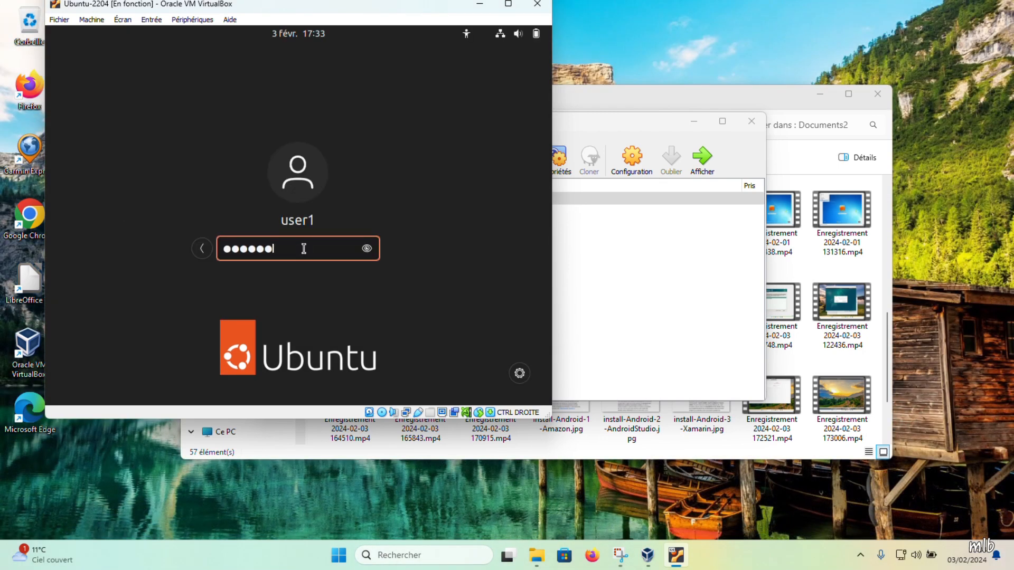
{"action": "type", "text": "•••"}
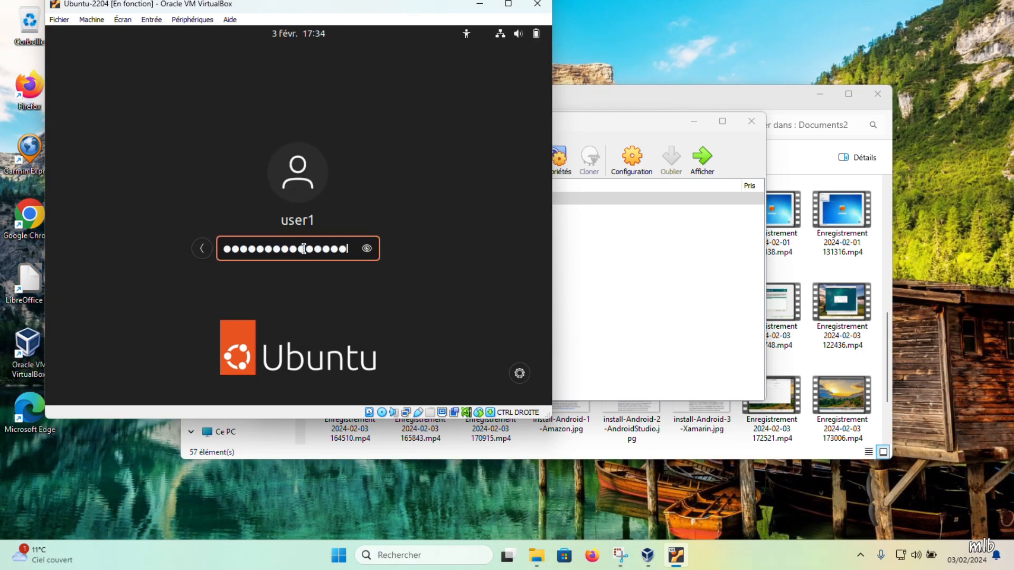
{"action": "key", "text": "Return"}
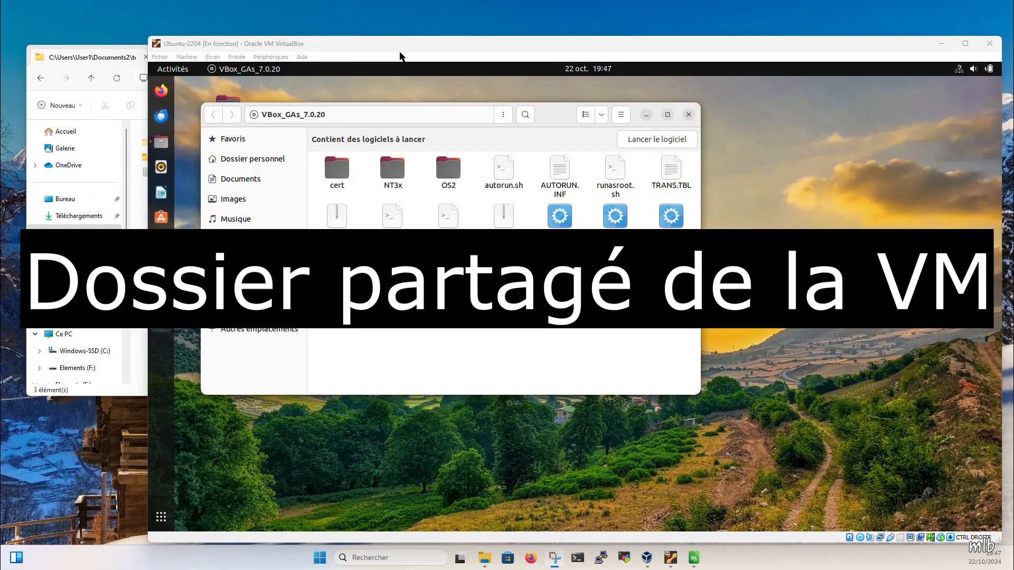
- Check the test.txt file in the Windows host folder Documents2\test
{"action": "left_click", "coordinate": [92, 61]}
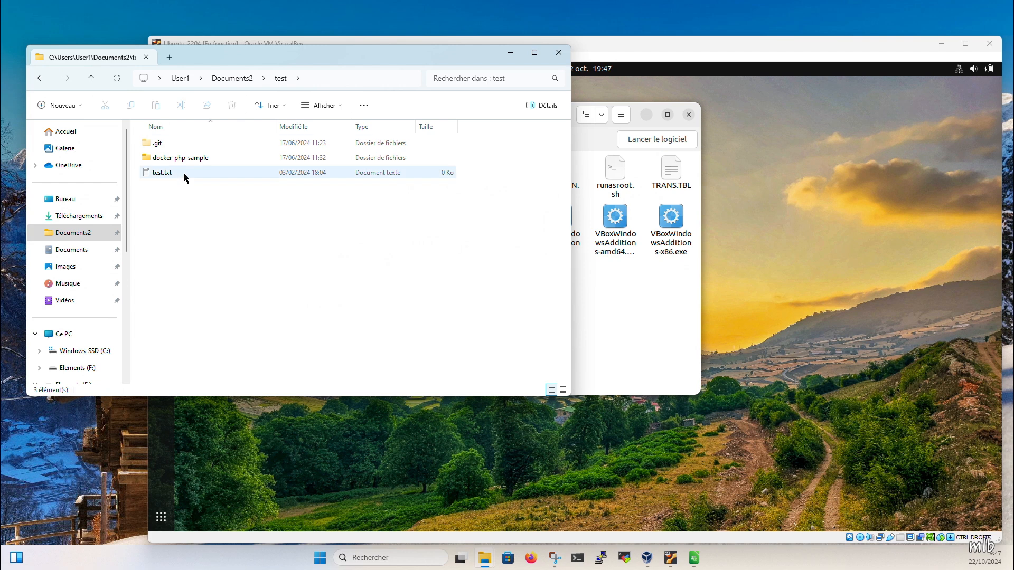
{"action": "left_click", "coordinate": [148, 176]}
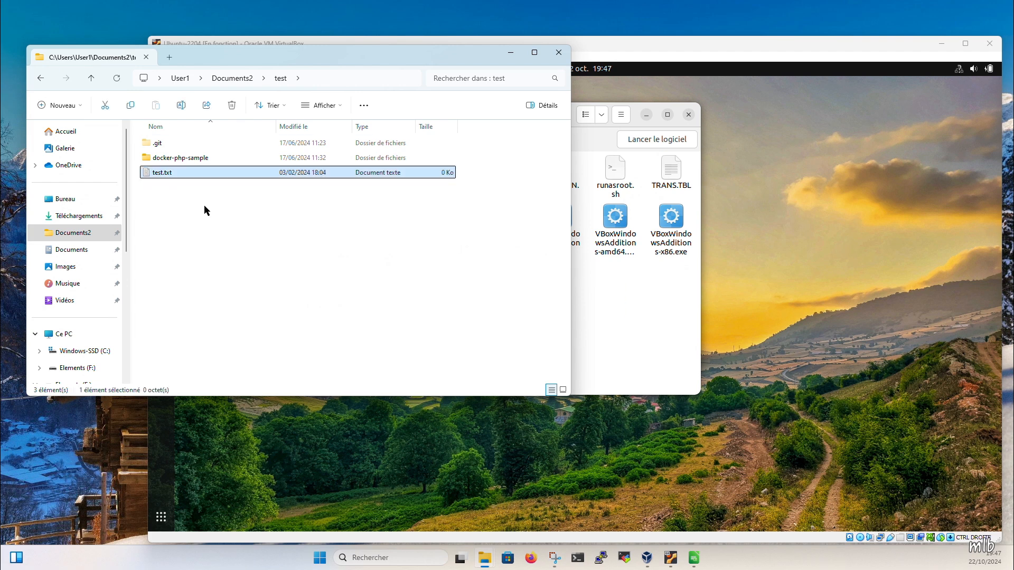
- Start adding a shared folder to the Ubuntu-2204 machine, choosing the host folder Documents2\test as its path
{"action": "left_click", "coordinate": [606, 44]}
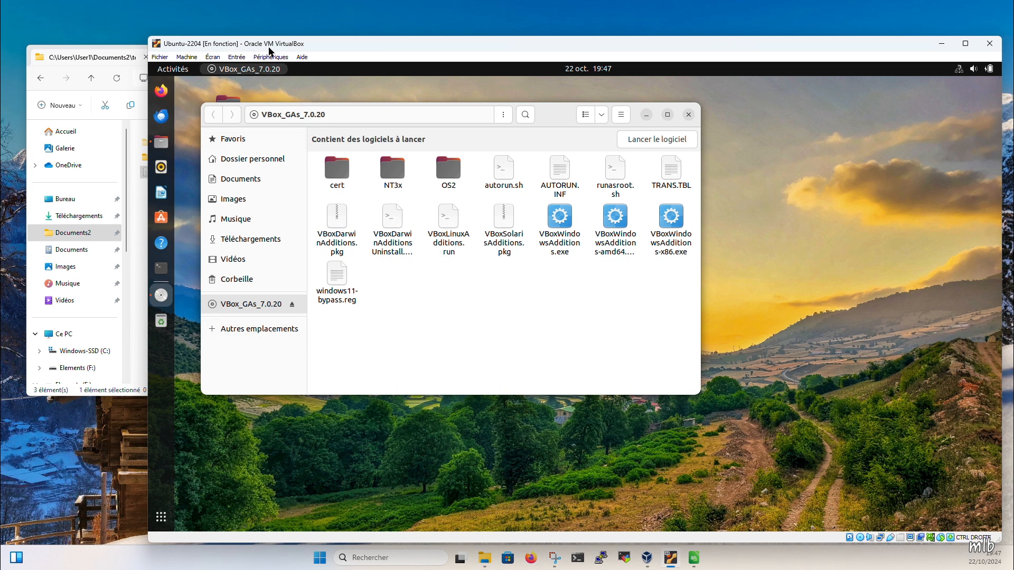
{"action": "left_click", "coordinate": [271, 56]}
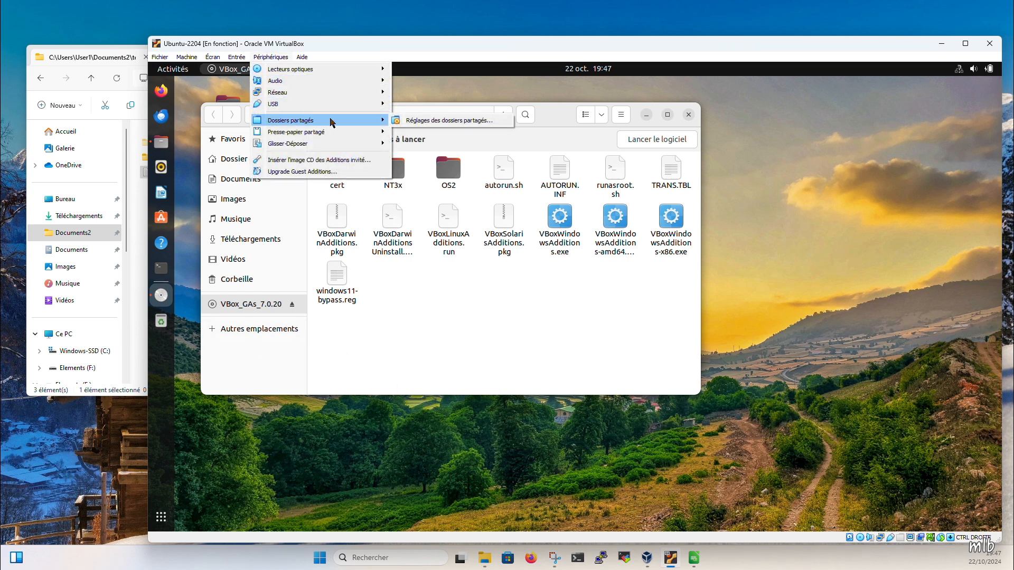
{"action": "left_click", "coordinate": [424, 124]}
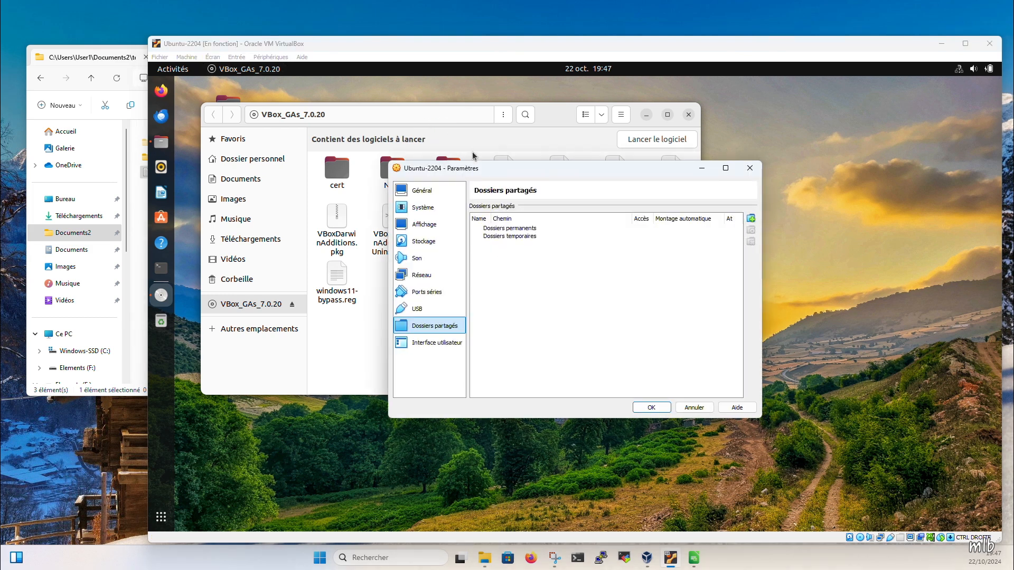
{"action": "left_click", "coordinate": [523, 239]}
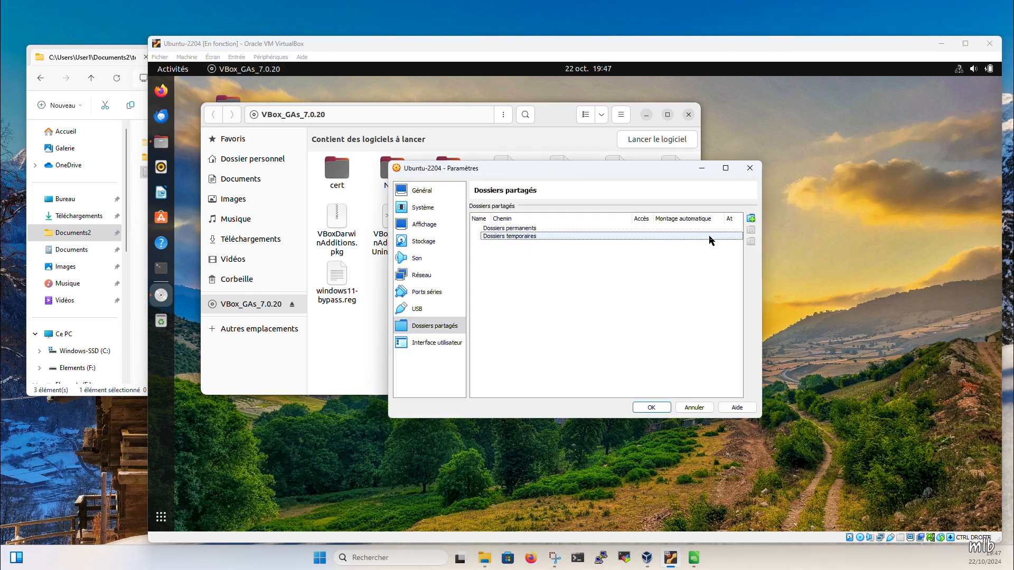
{"action": "left_click", "coordinate": [751, 219]}
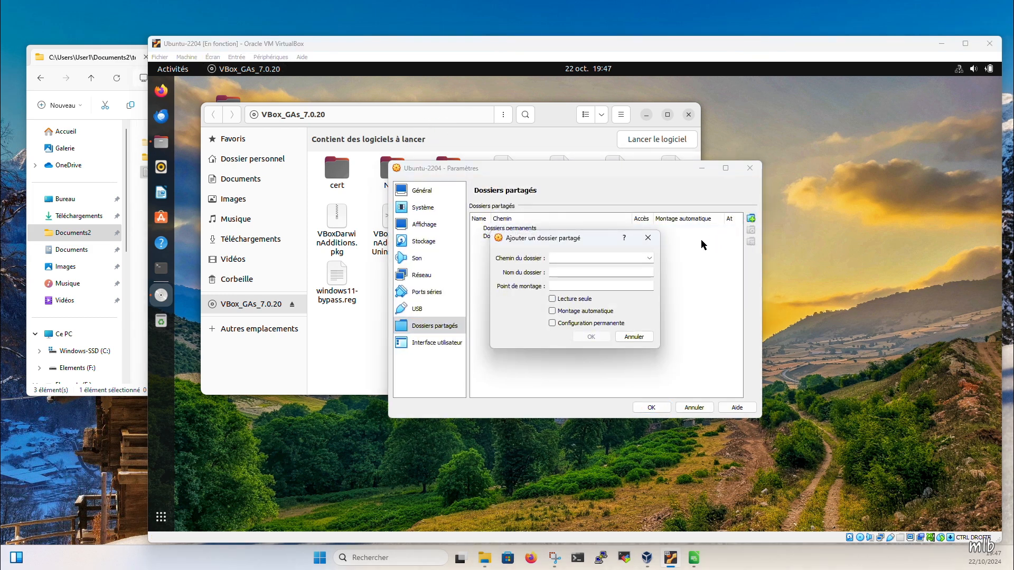
{"action": "left_click", "coordinate": [649, 258]}
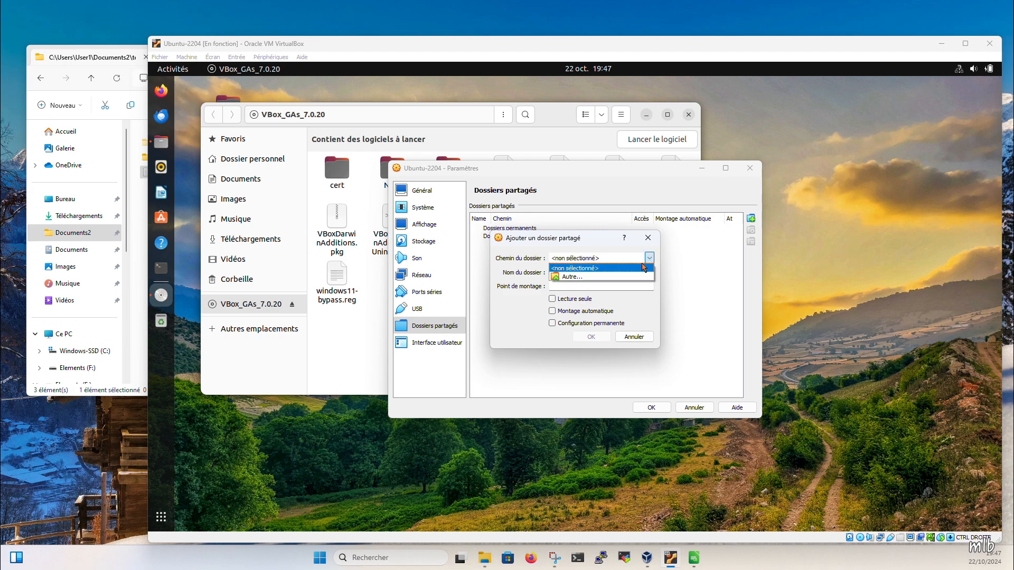
{"action": "left_click", "coordinate": [639, 276]}
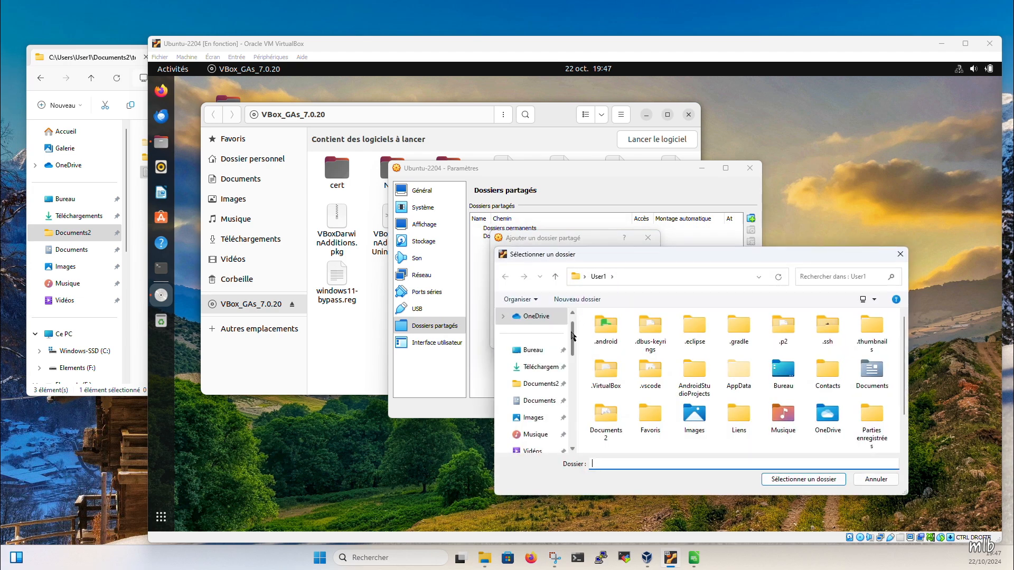
{"action": "left_click", "coordinate": [541, 384]}
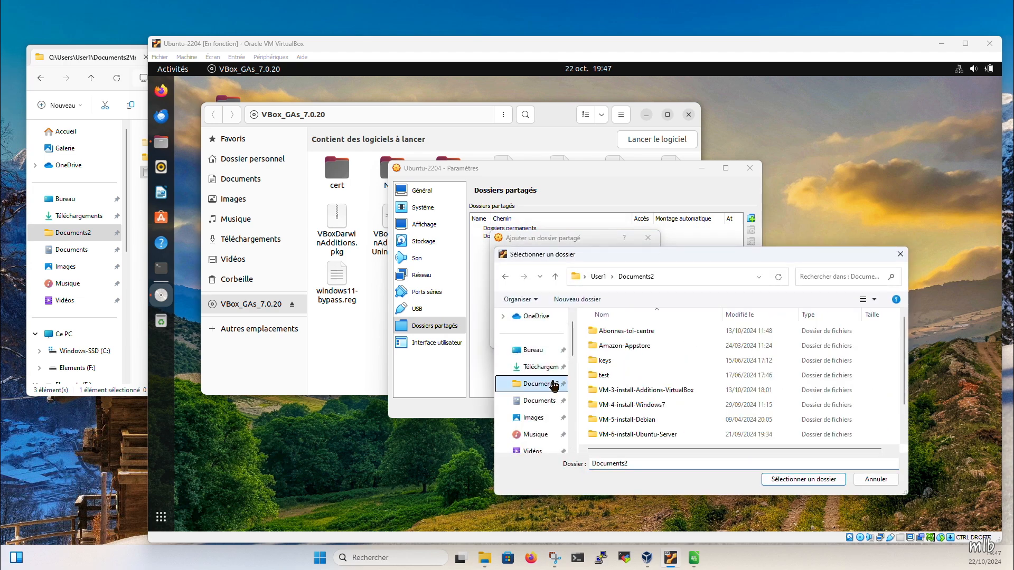
{"action": "double_click", "coordinate": [596, 376]}
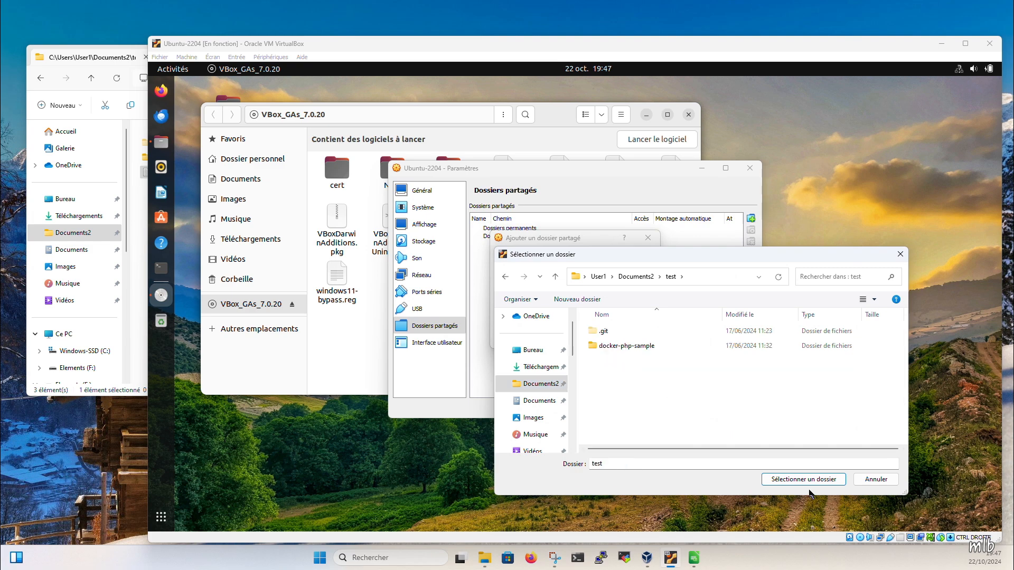
{"action": "left_click", "coordinate": [800, 481]}
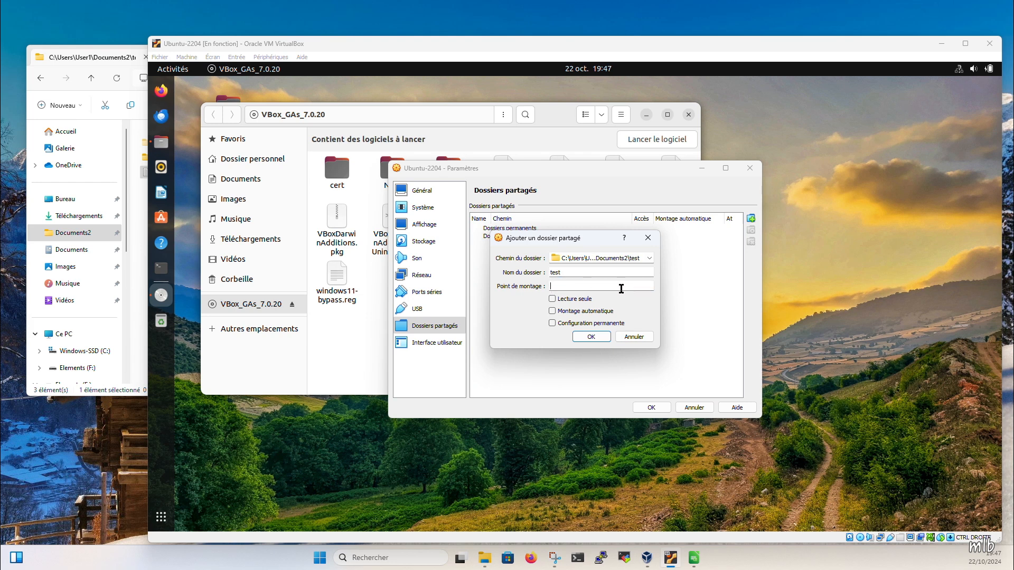
- Enable automatic mounting for the test share without a mount point and apply the shared folder settings
{"action": "left_click", "coordinate": [564, 286]}
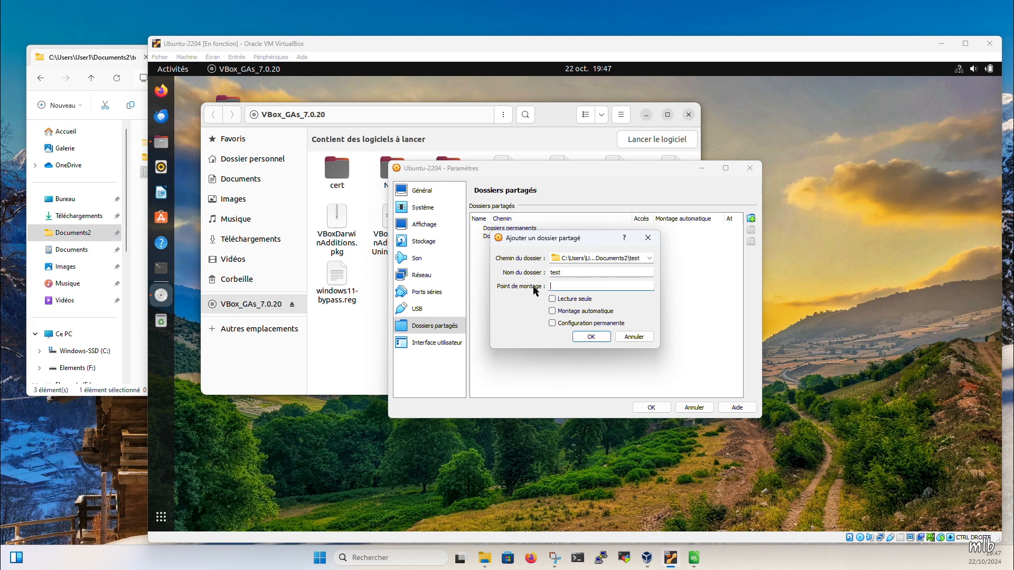
{"action": "left_click", "coordinate": [551, 312]}
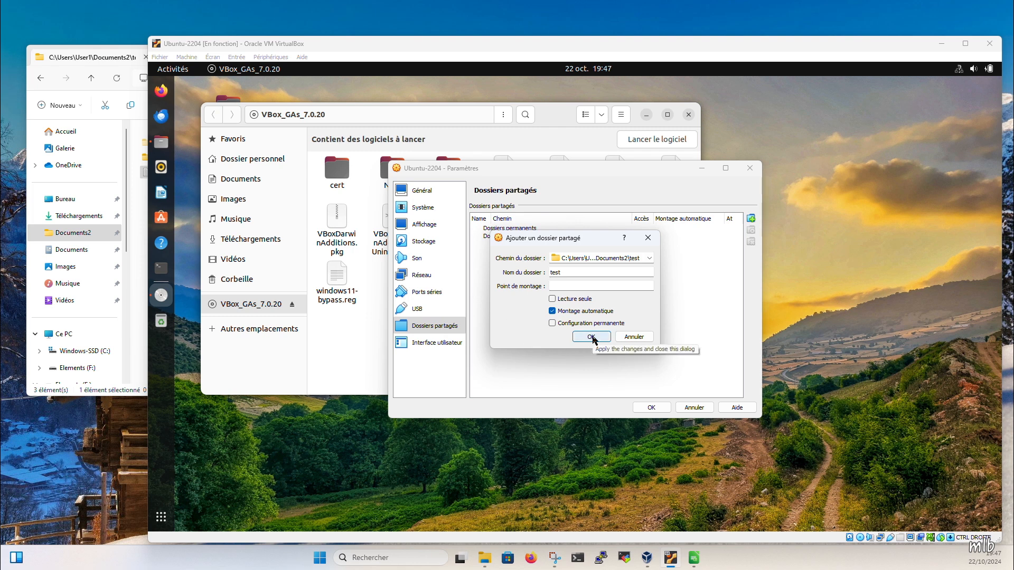
{"action": "left_click", "coordinate": [592, 338]}
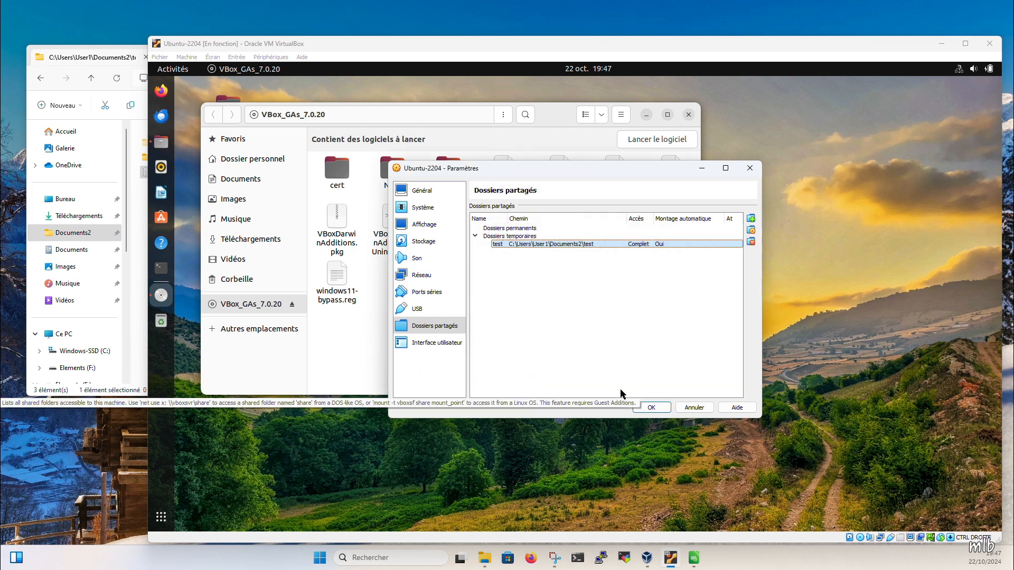
{"action": "left_click", "coordinate": [651, 408]}
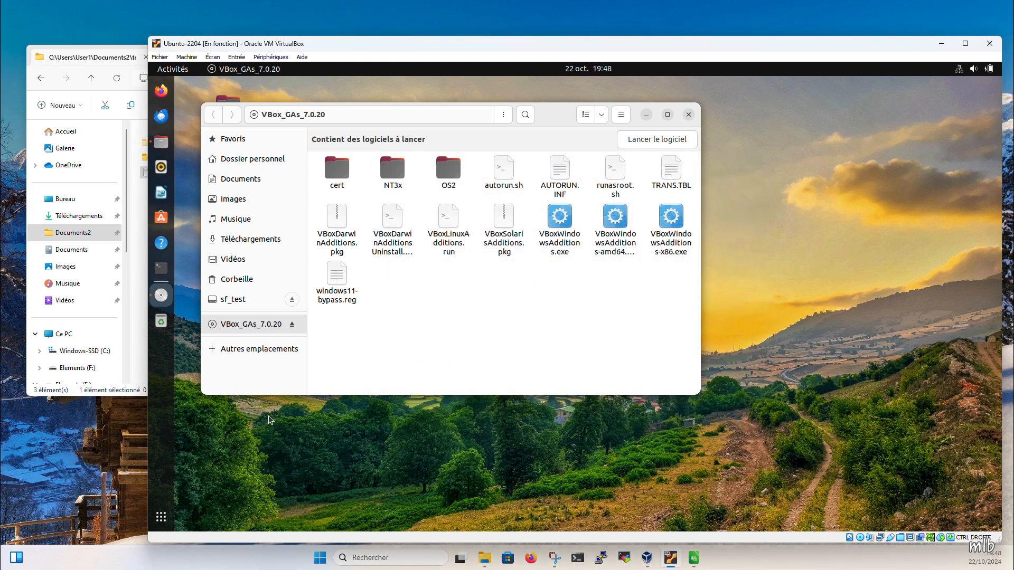
- Open the sf_test share from the other locations in the Ubuntu file manager, authenticating with the account password
{"action": "left_click", "coordinate": [259, 350]}
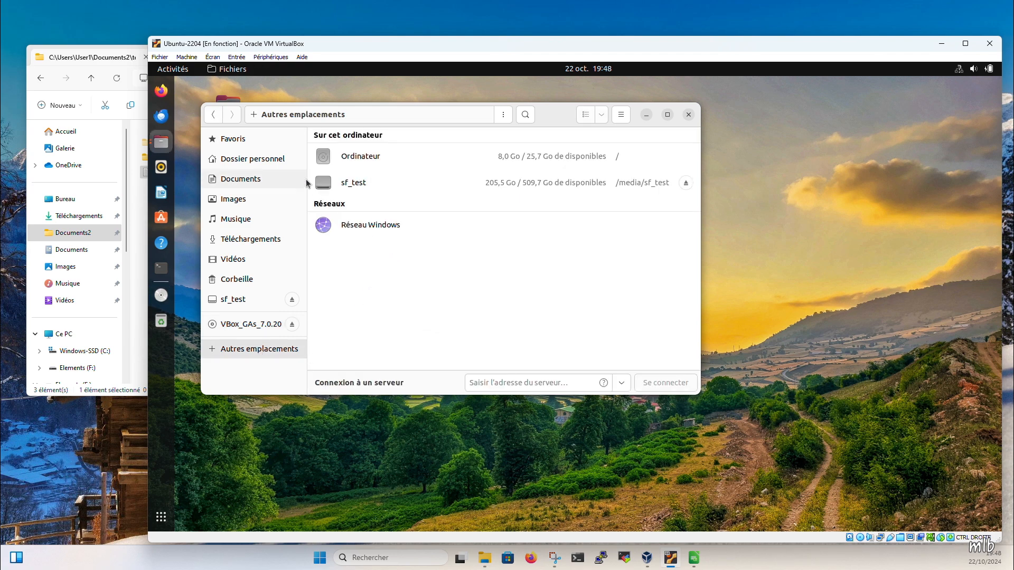
{"action": "left_click", "coordinate": [329, 185]}
{"action": "type", "text": "**************"}
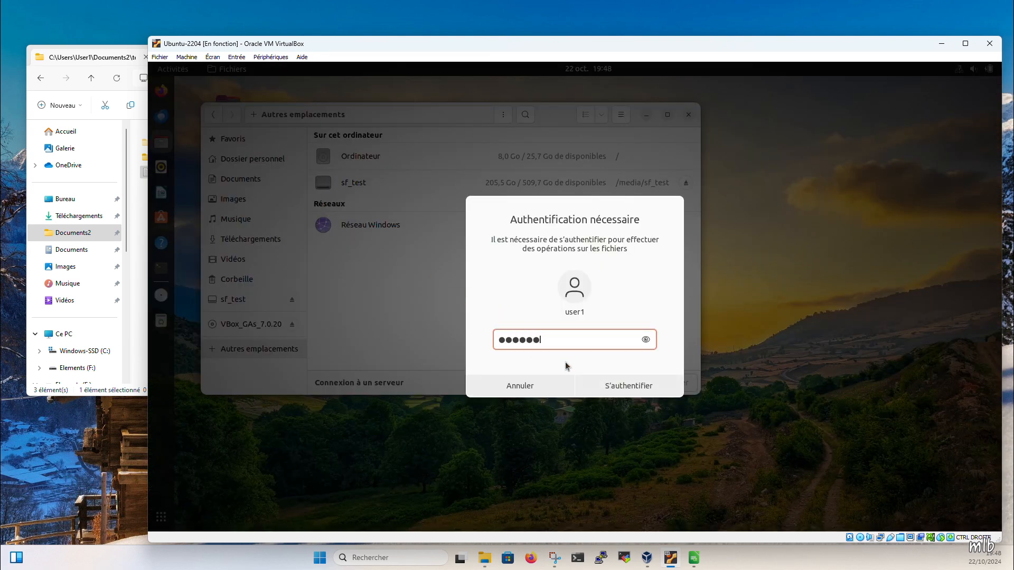
{"action": "key", "text": "Return"}
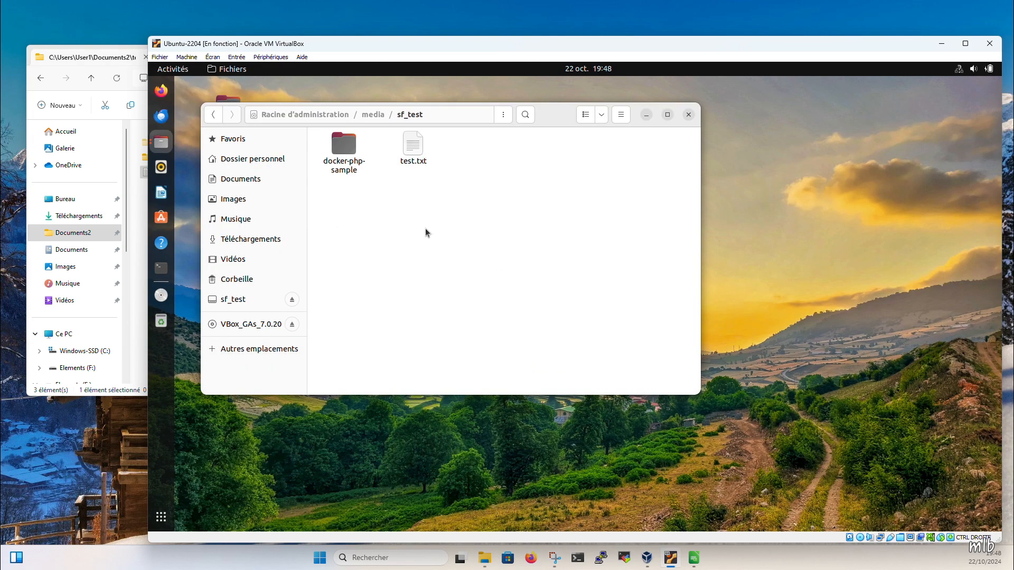
- Compare test.txt in the guest's sf_test share with test.txt in the host's test folder
{"action": "left_click", "coordinate": [413, 146]}
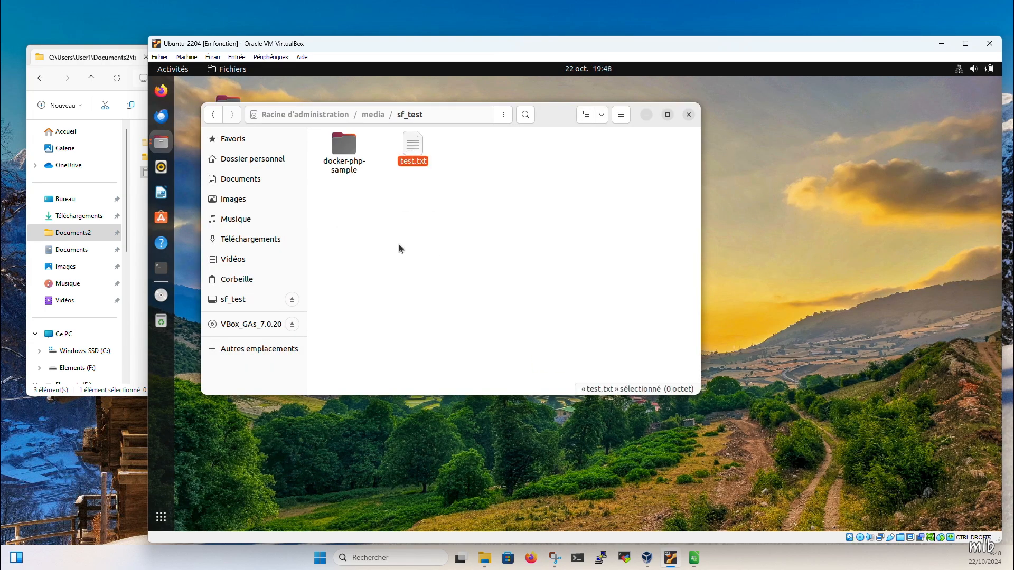
{"action": "left_click", "coordinate": [135, 338]}
{"action": "left_click", "coordinate": [148, 175]}
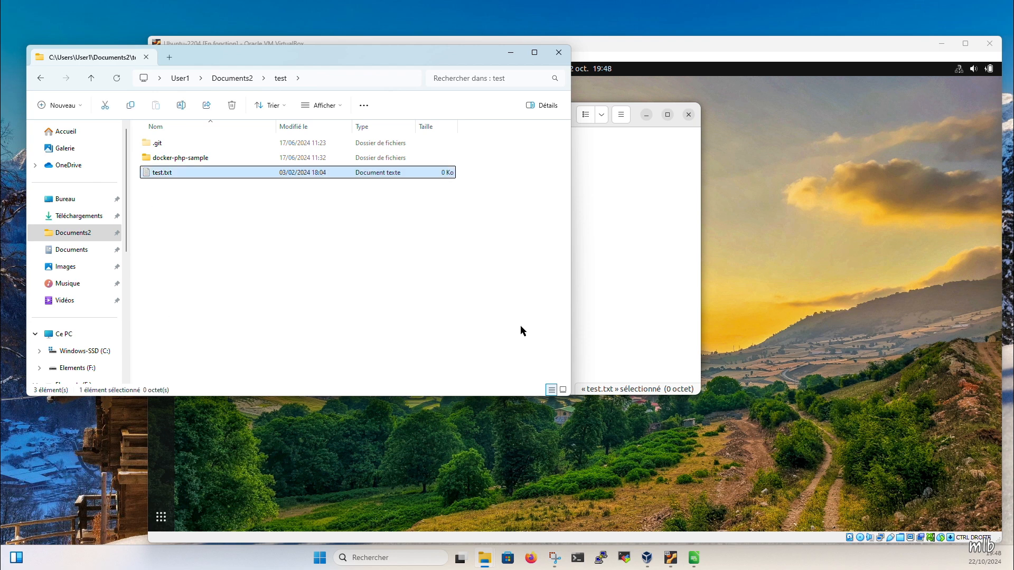
- Compare the contents of the docker-php-sample folder in the guest share and on the Windows host
{"action": "left_click", "coordinate": [606, 289]}
{"action": "double_click", "coordinate": [343, 158]}
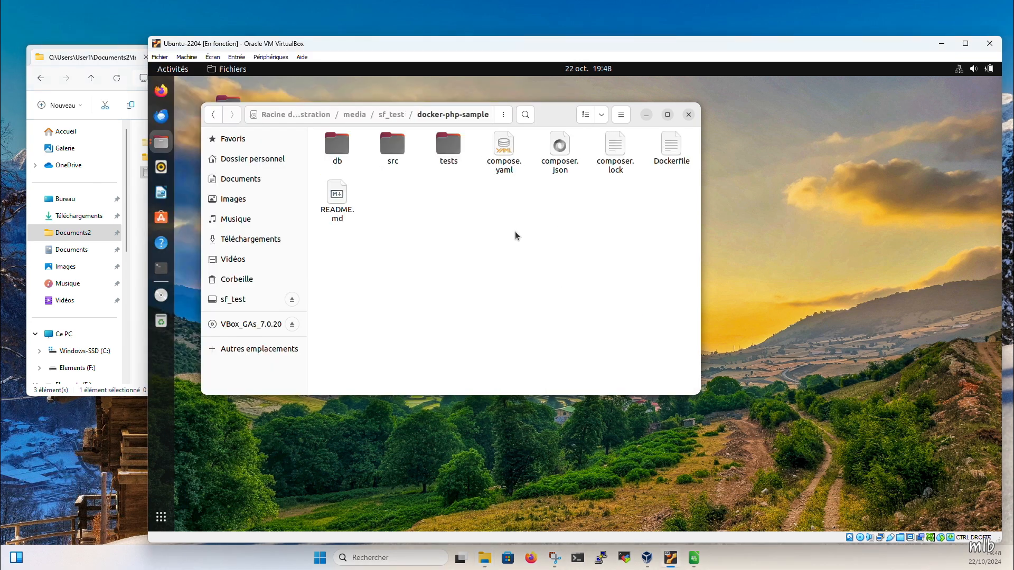
{"action": "left_click", "coordinate": [134, 302]}
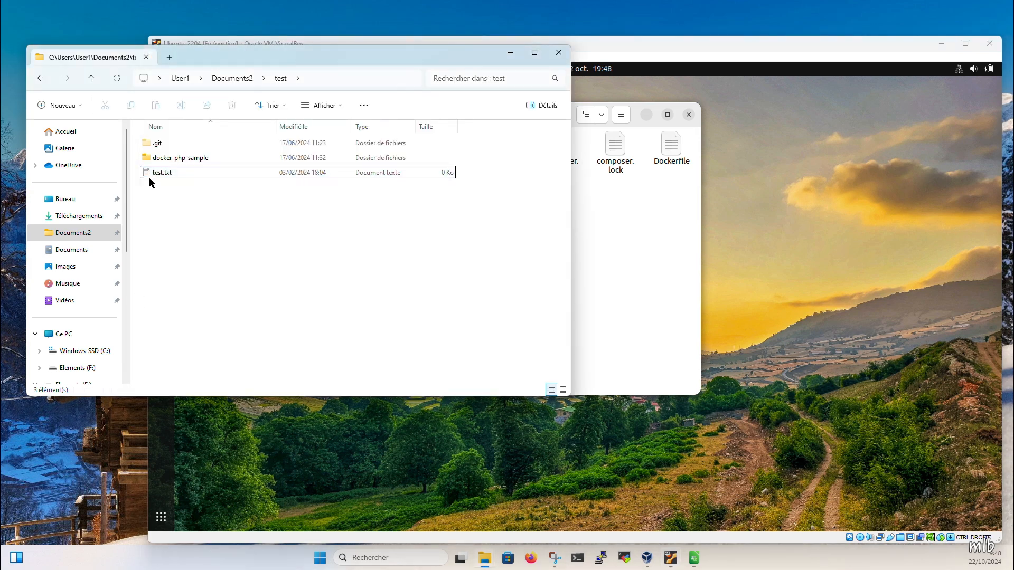
{"action": "double_click", "coordinate": [169, 157]}
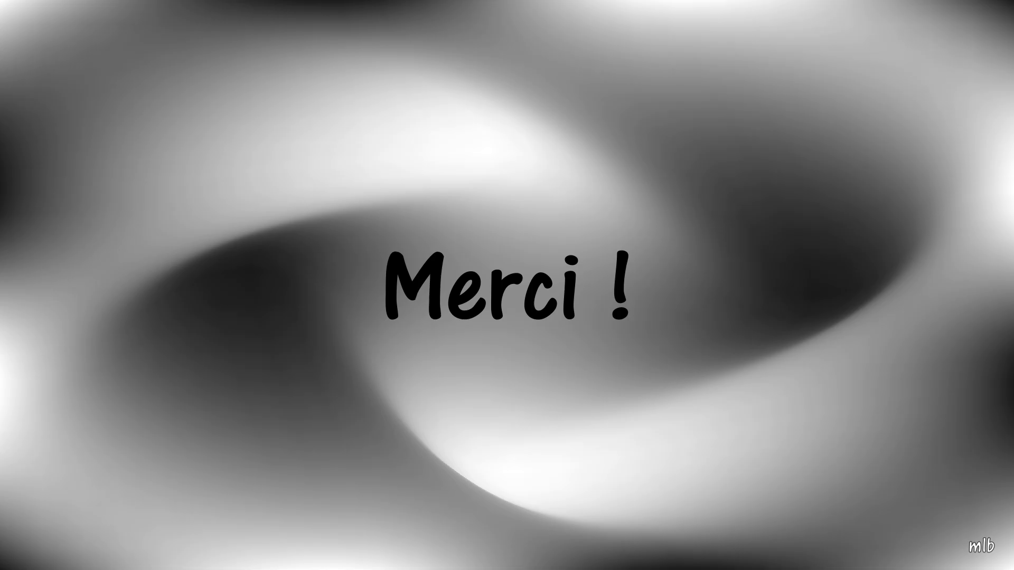